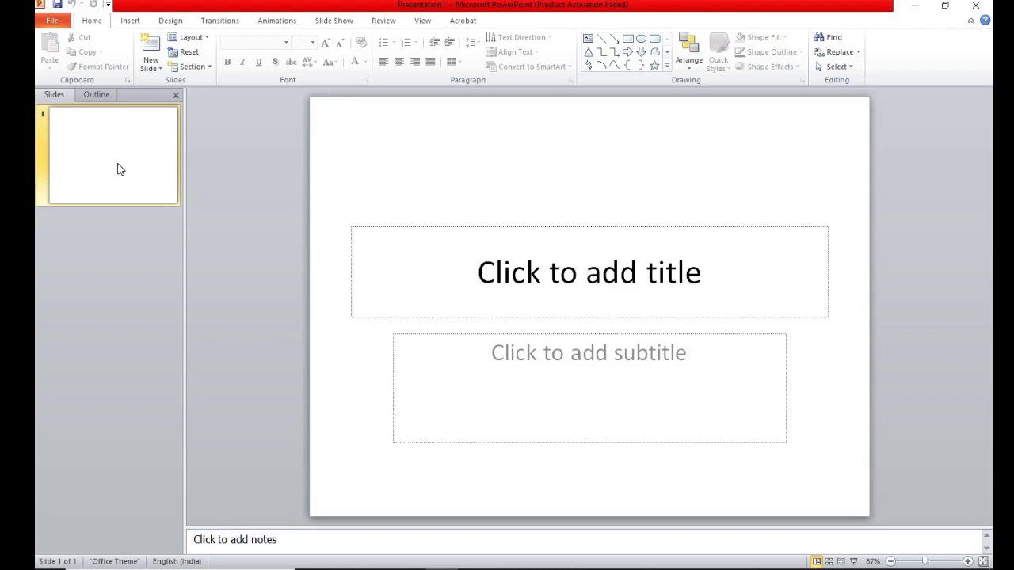
Change slide 1's layout to Title and Content
left_click(98, 99)
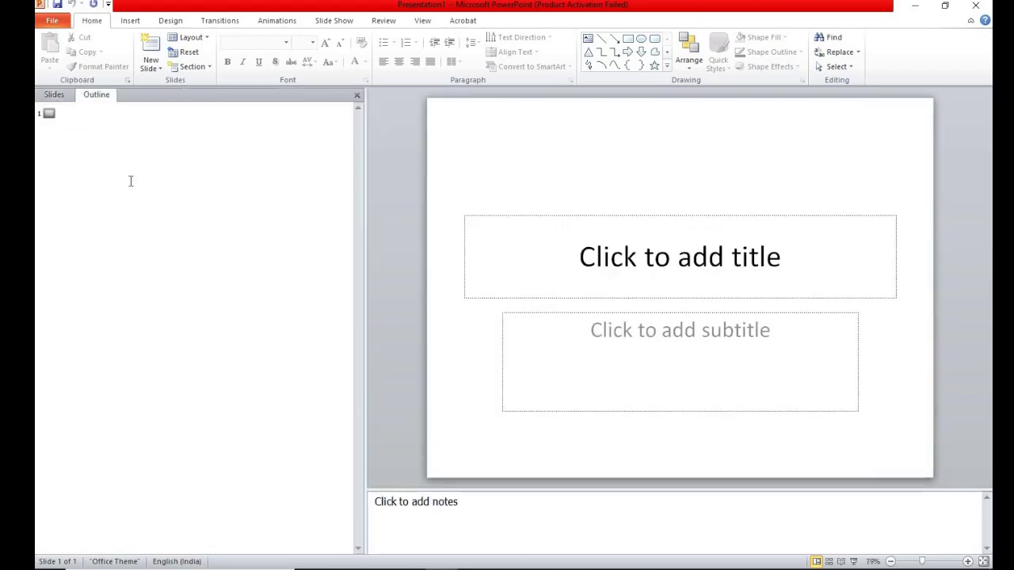
left_click(58, 94)
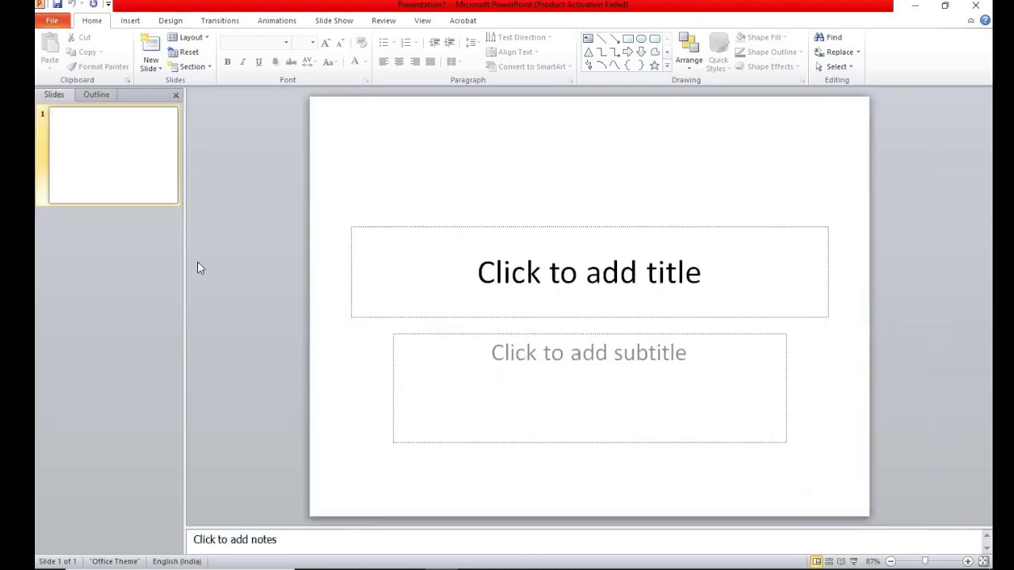
right_click(112, 148)
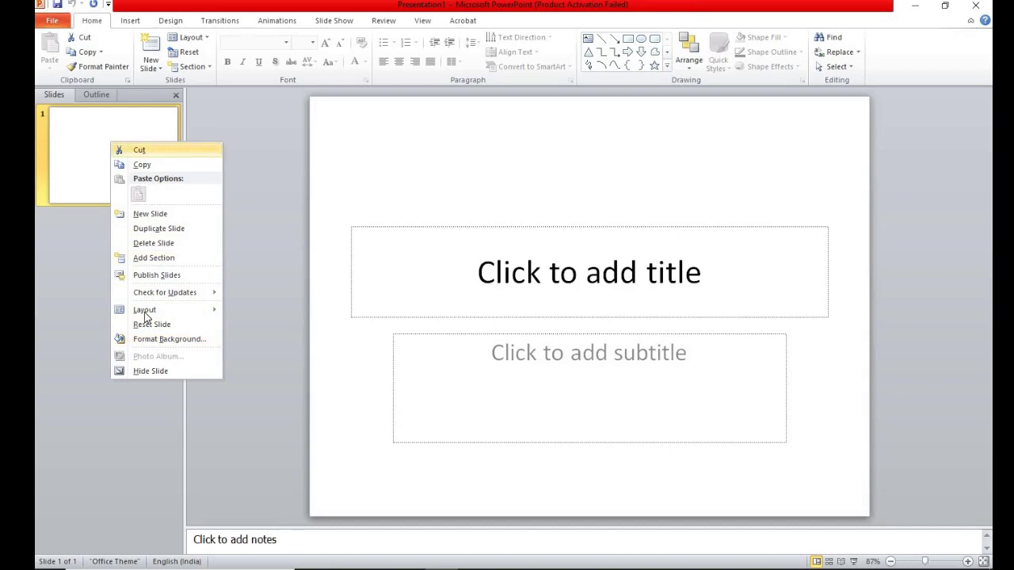
mouse_move(150, 316)
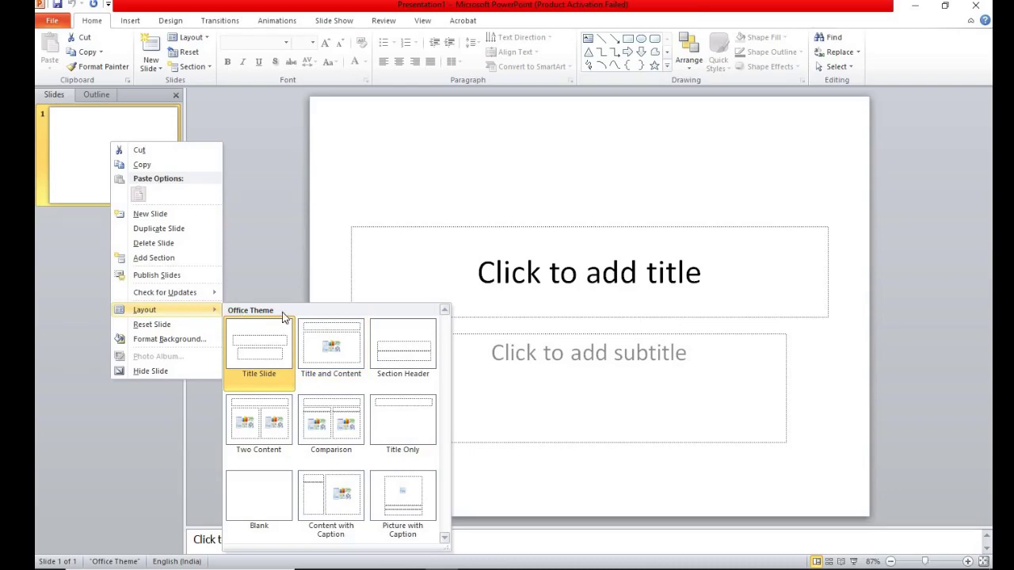
left_click(332, 344)
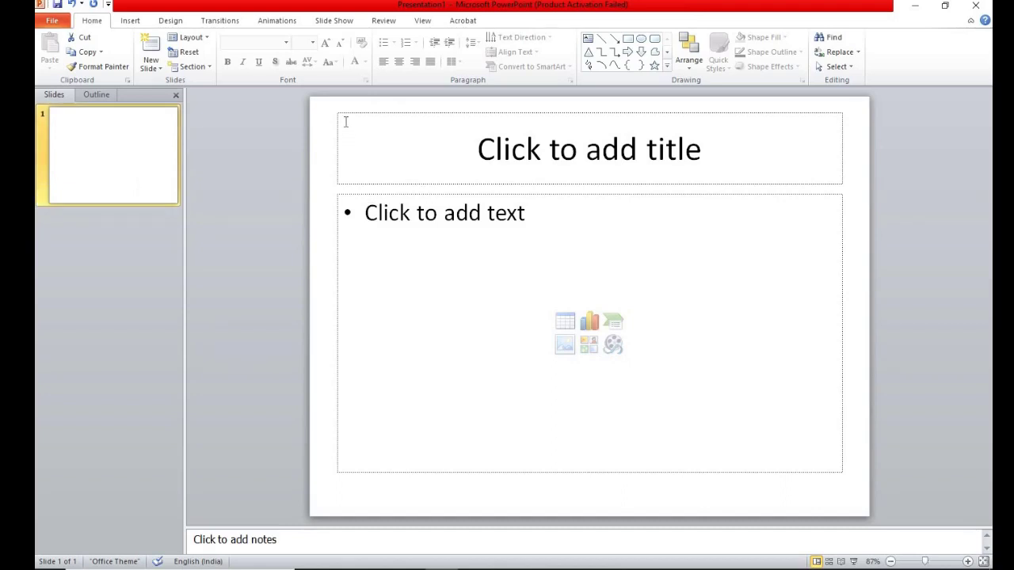
Switch slide 1 to Section Header, then to the Blank layout with no placeholders
right_click(98, 151)
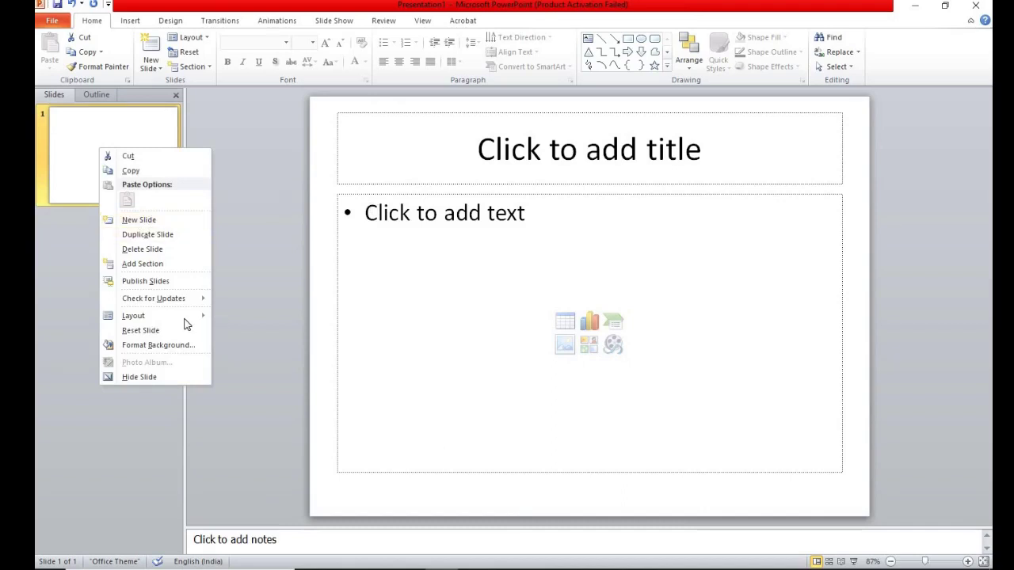
mouse_move(186, 318)
left_click(374, 339)
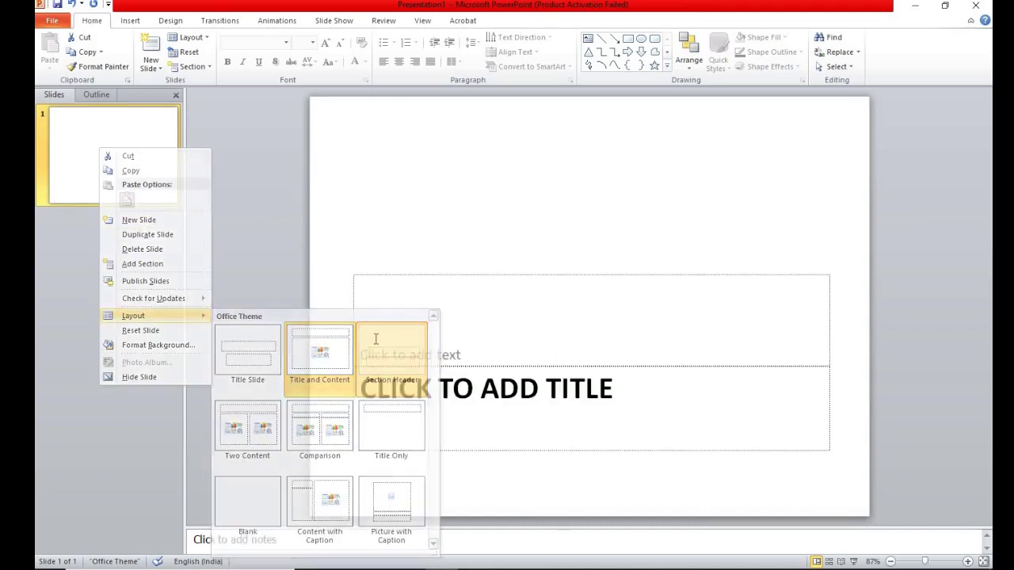
right_click(134, 153)
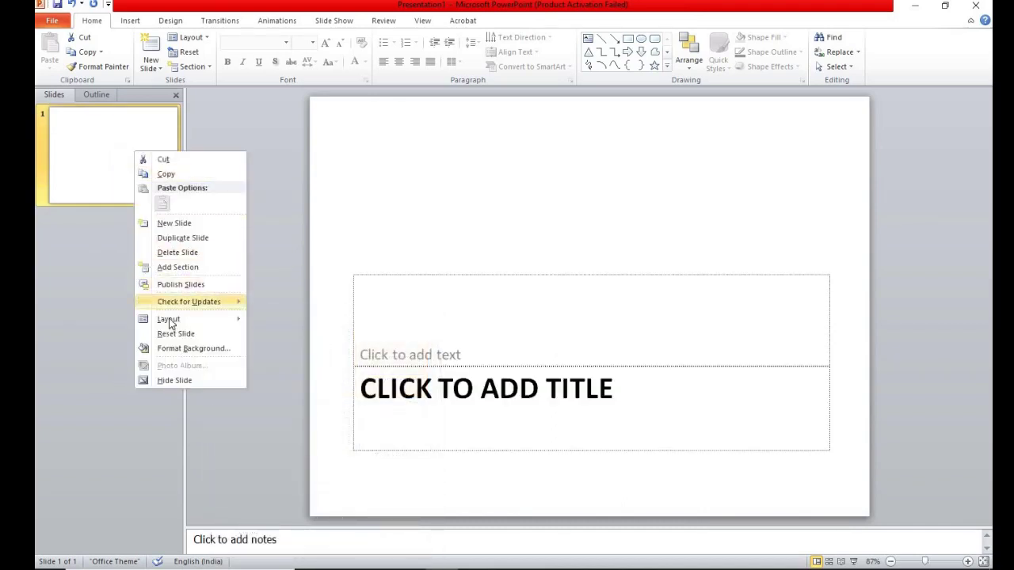
mouse_move(170, 323)
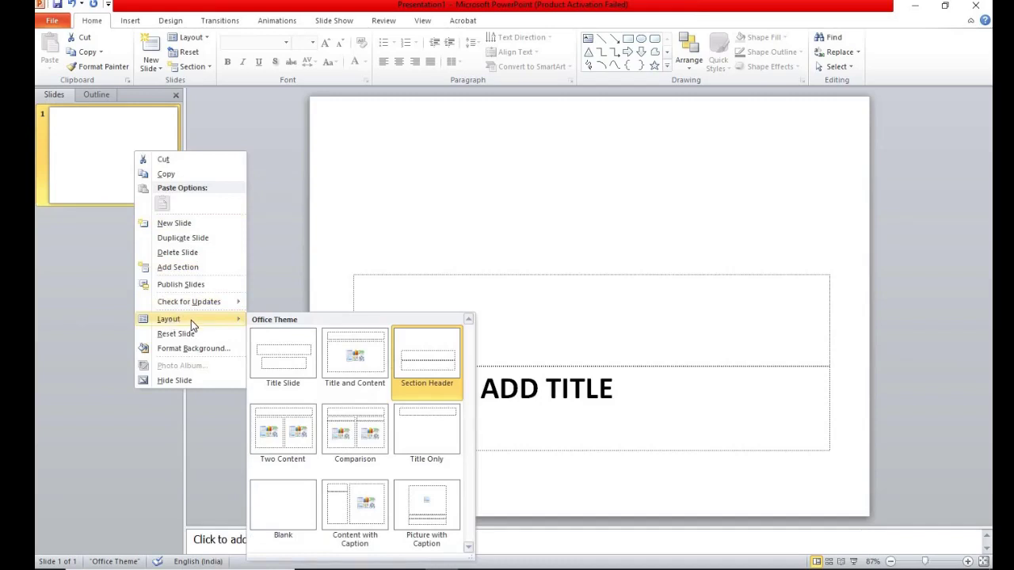
left_click(289, 493)
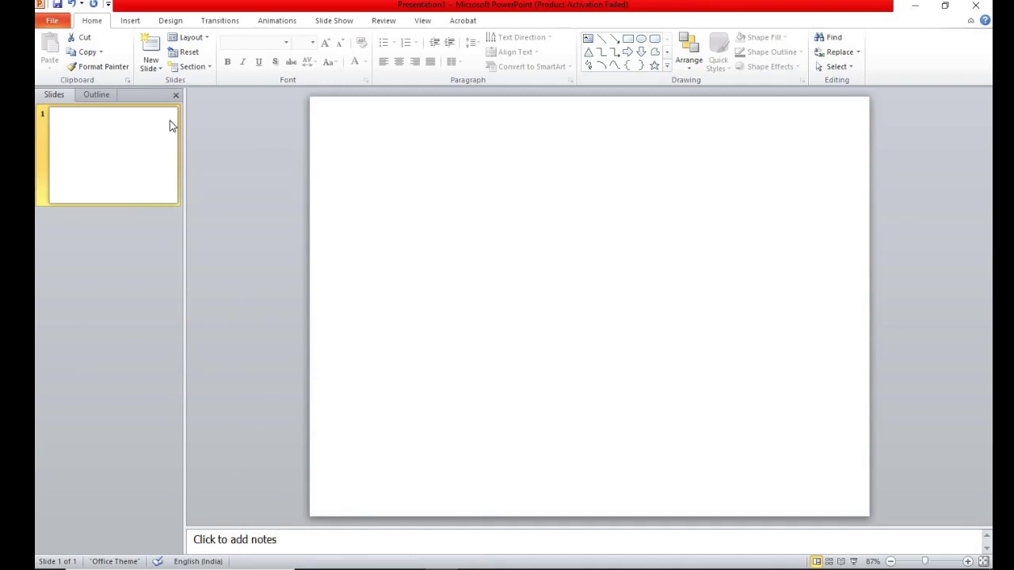
Switch the presentation into Slide Master view from the View ribbon
left_click(171, 21)
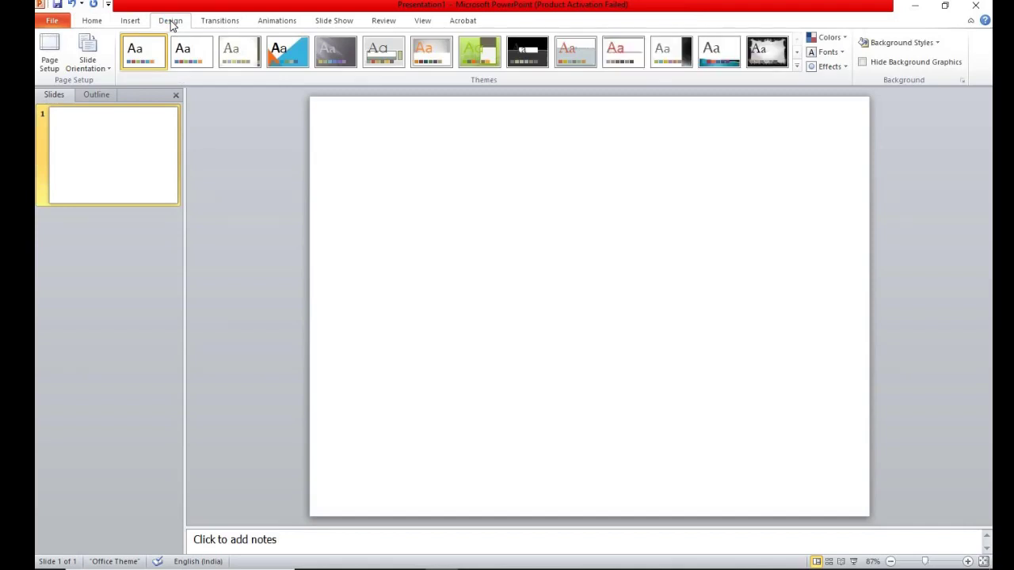
left_click(422, 21)
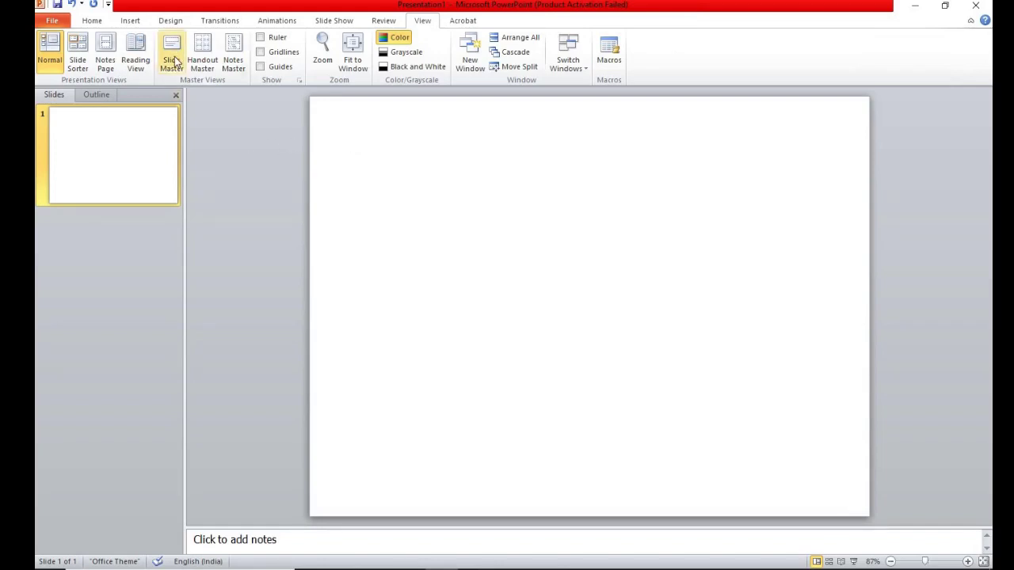
left_click(99, 26)
left_click(423, 25)
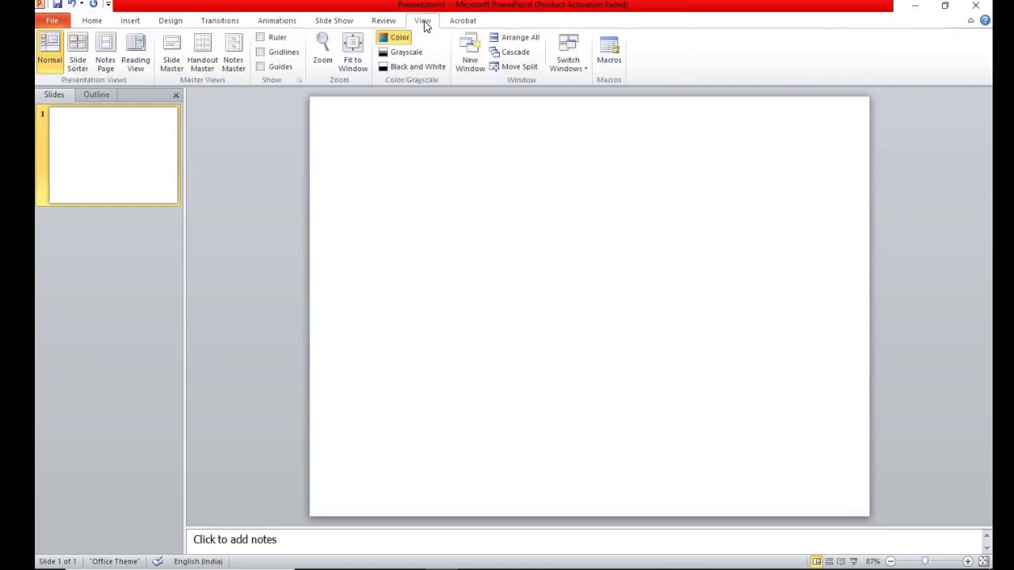
left_click(172, 55)
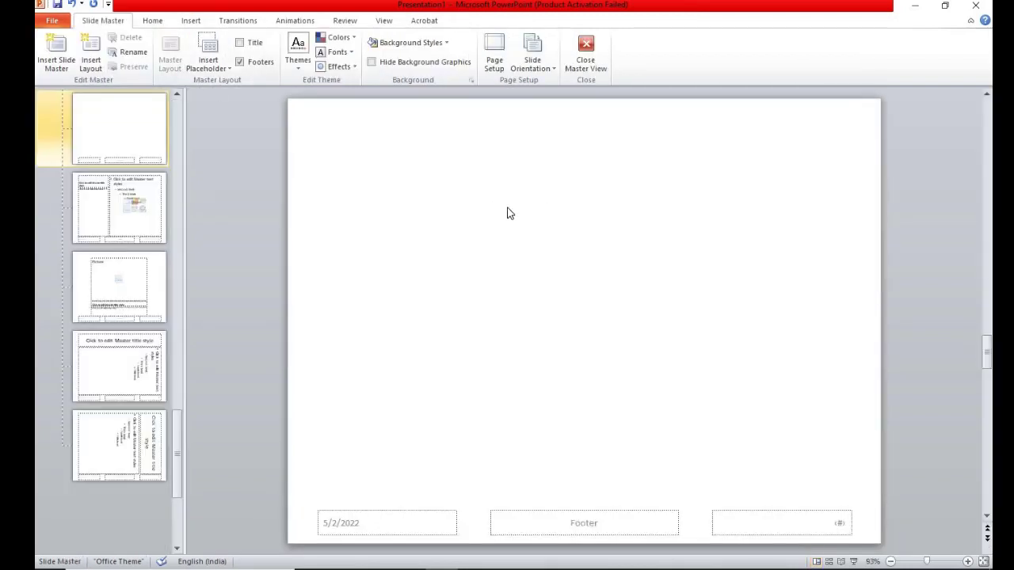
In Page Setup, choose the On-screen Show (16:9) slide size and edit the Width value
left_click(496, 61)
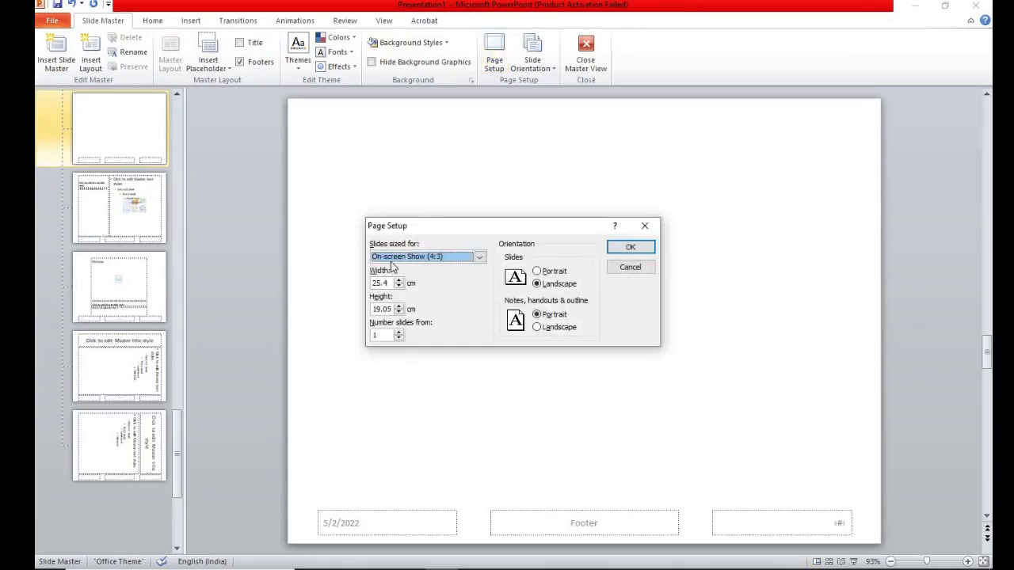
left_click(480, 259)
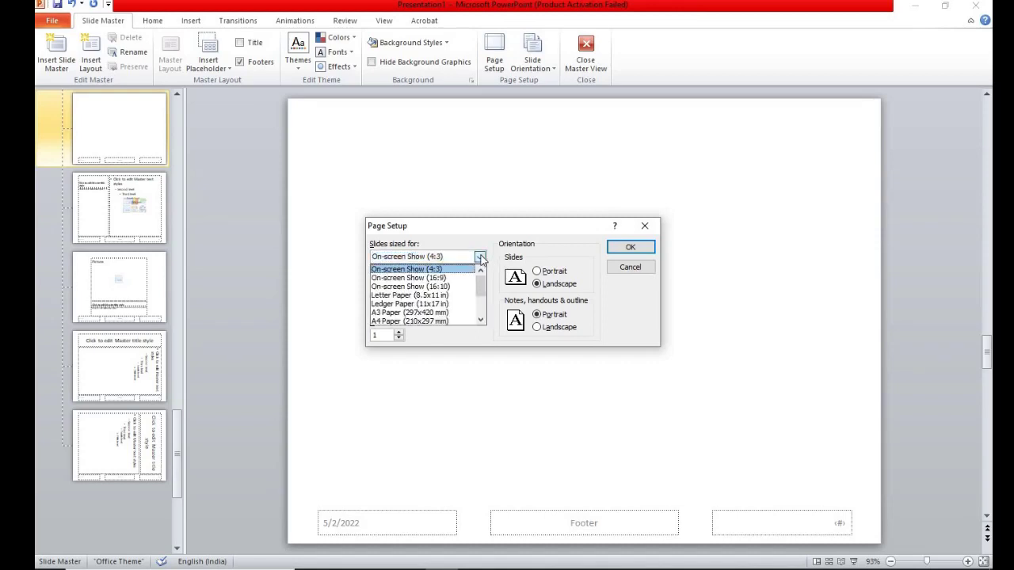
left_click(449, 279)
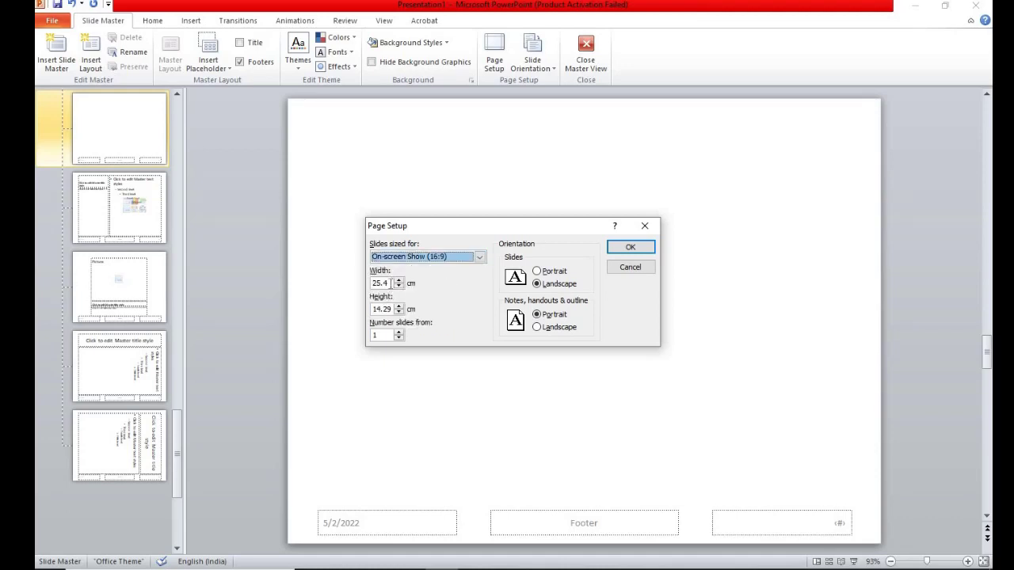
left_click(388, 283)
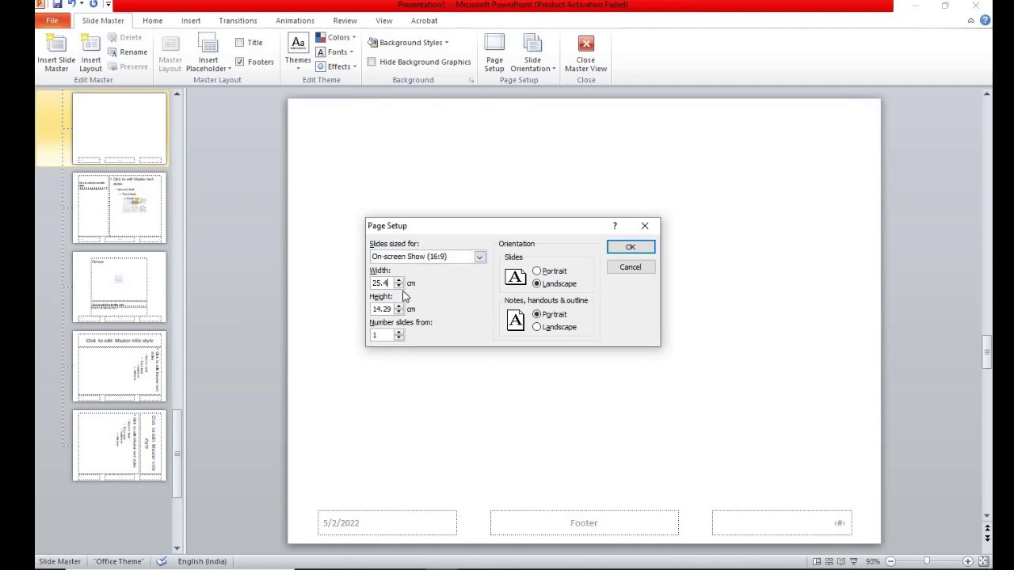
key("BackSpace")
type("4")
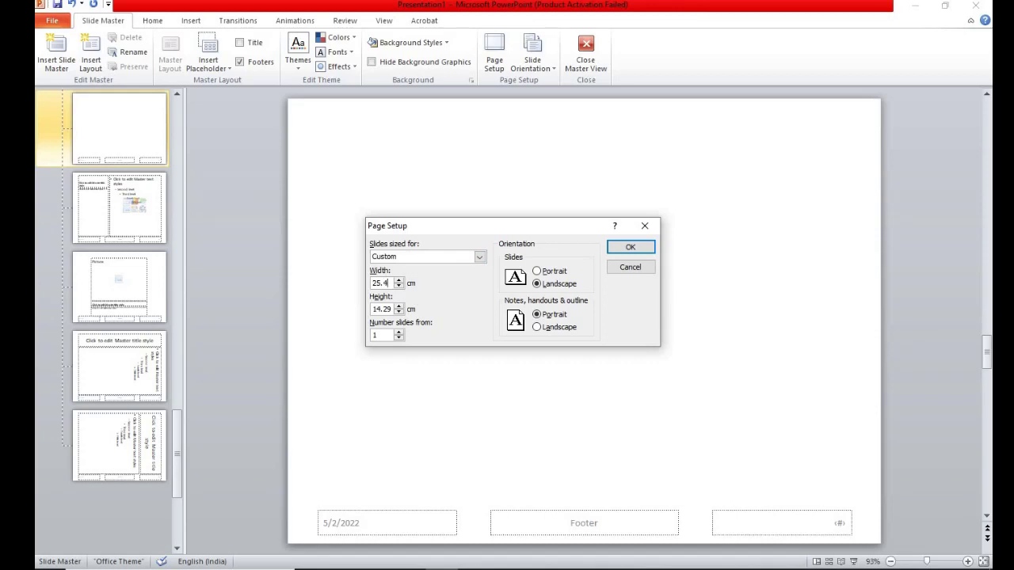
Reselect On-screen Show (16:9) for 25.4 cm by 14.29 cm slides and confirm
left_click(479, 258)
scroll(452, 301, "up", 2)
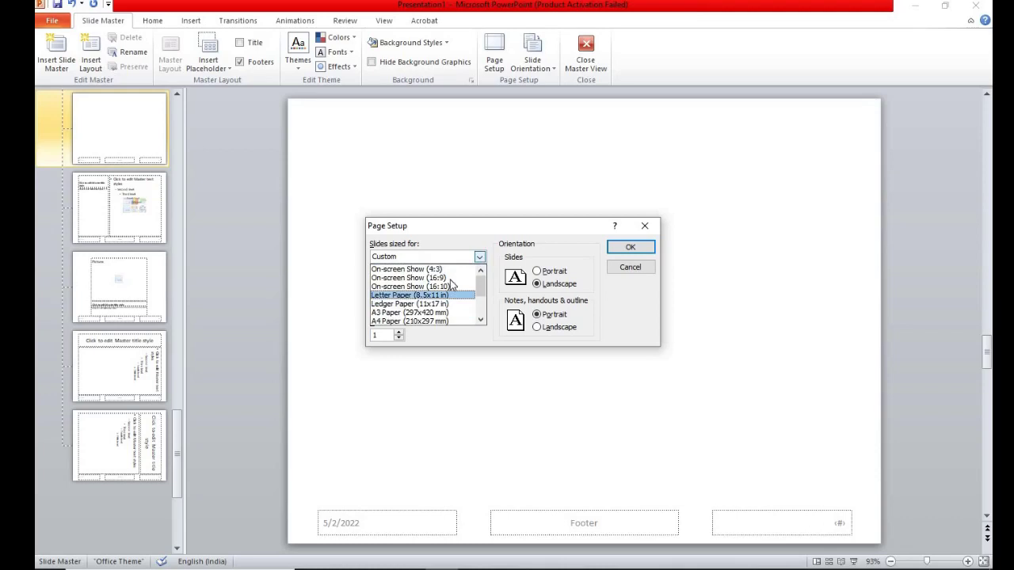
left_click(451, 278)
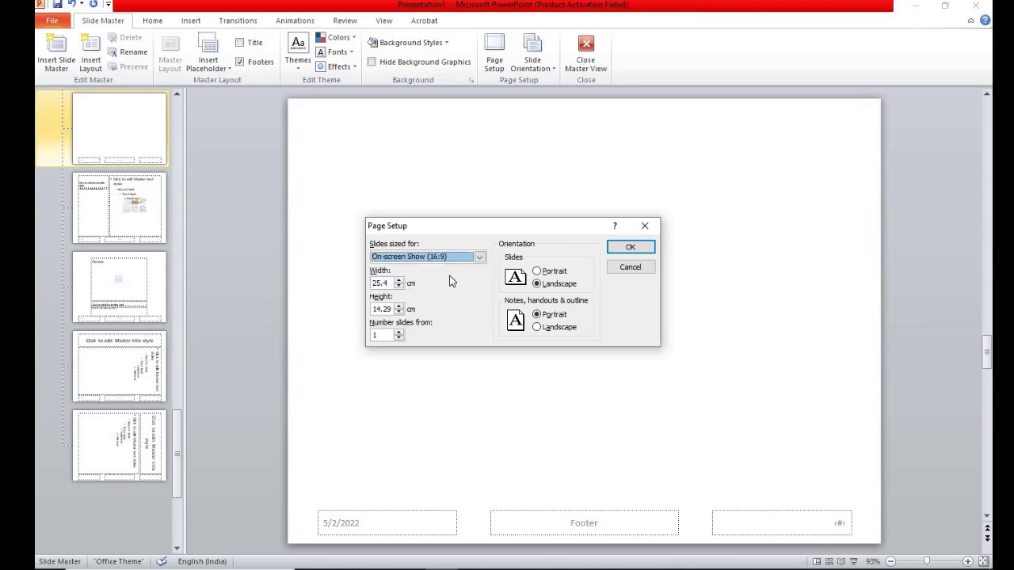
left_click(390, 282)
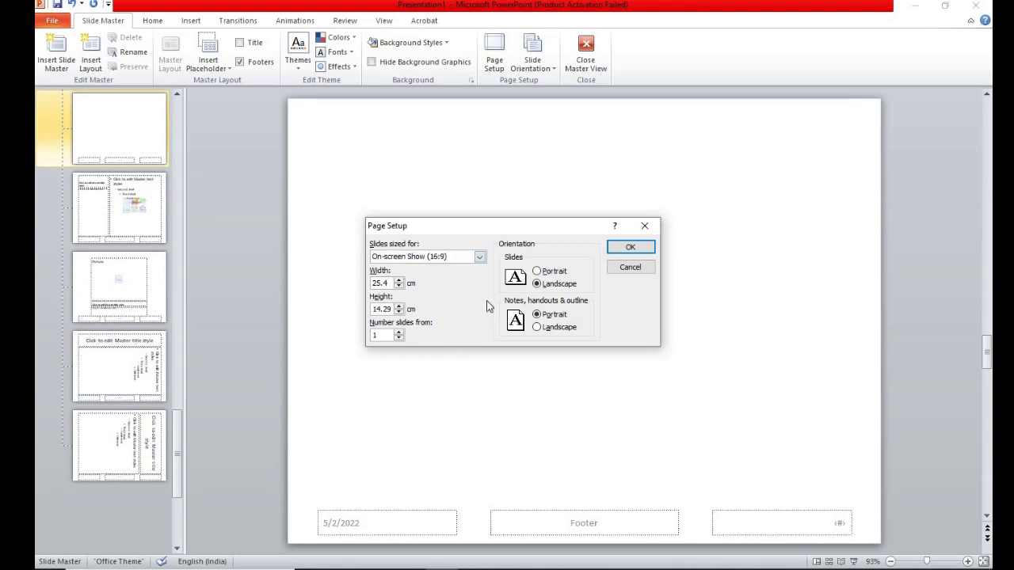
key("BackSpace")
left_click(427, 261)
scroll(431, 297, "up", 3)
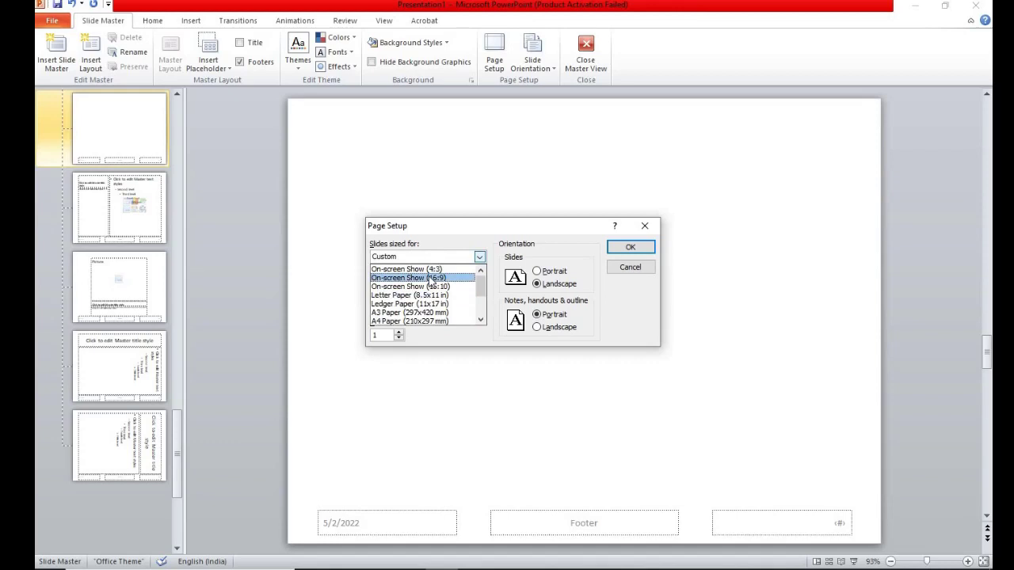
left_click(430, 278)
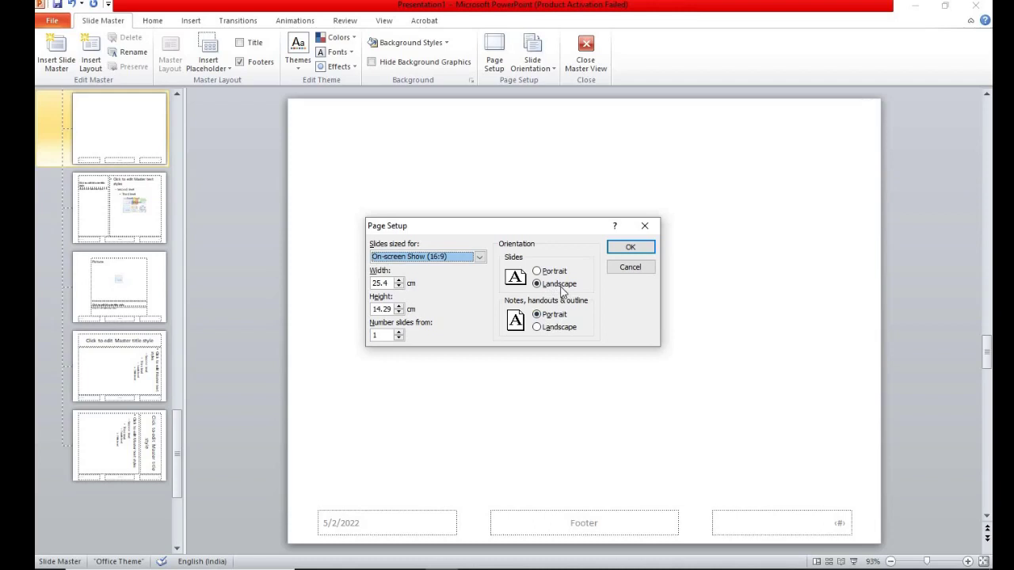
left_click(632, 250)
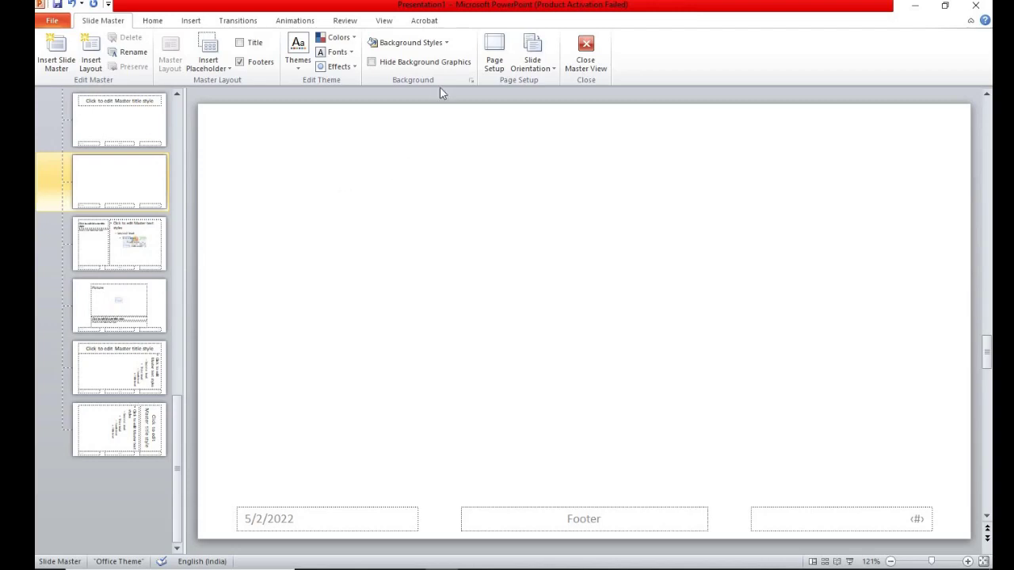
Apply the solid black background style to the master layout
left_click(446, 43)
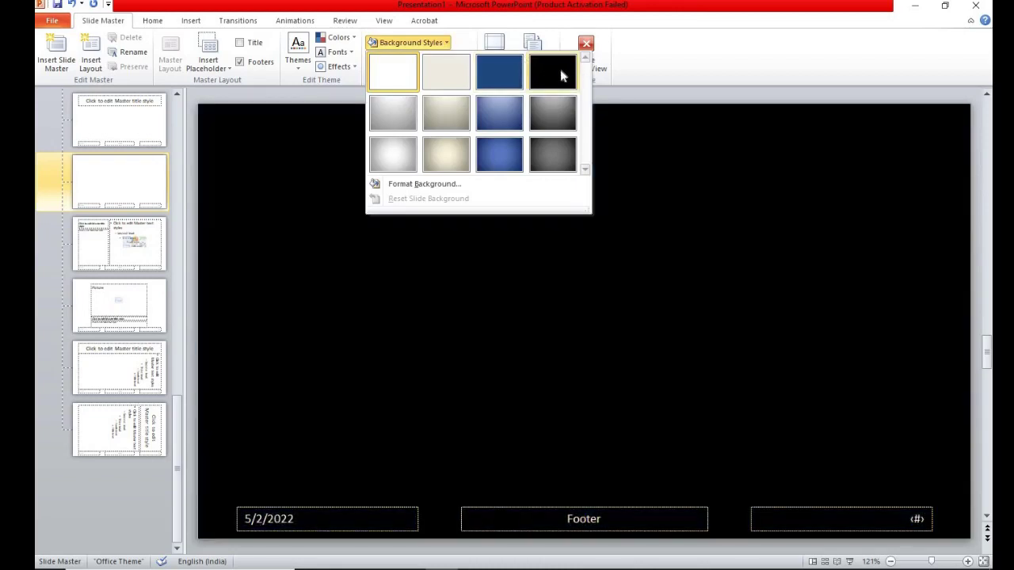
left_click(560, 76)
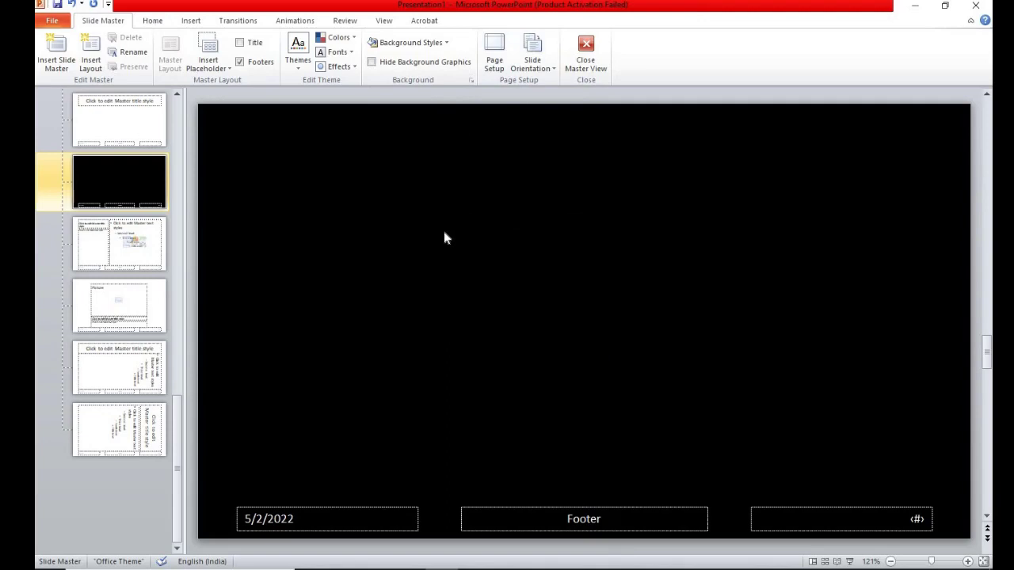
Draw a wide text box and type AYYA NADAR JANAKI AMMAL COLLEGE
left_click(191, 21)
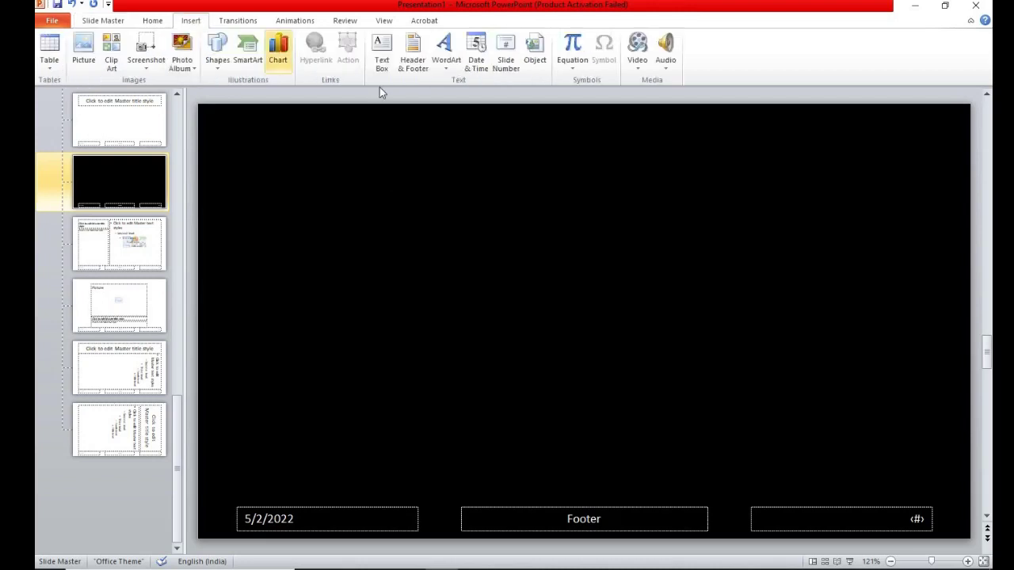
left_click(382, 54)
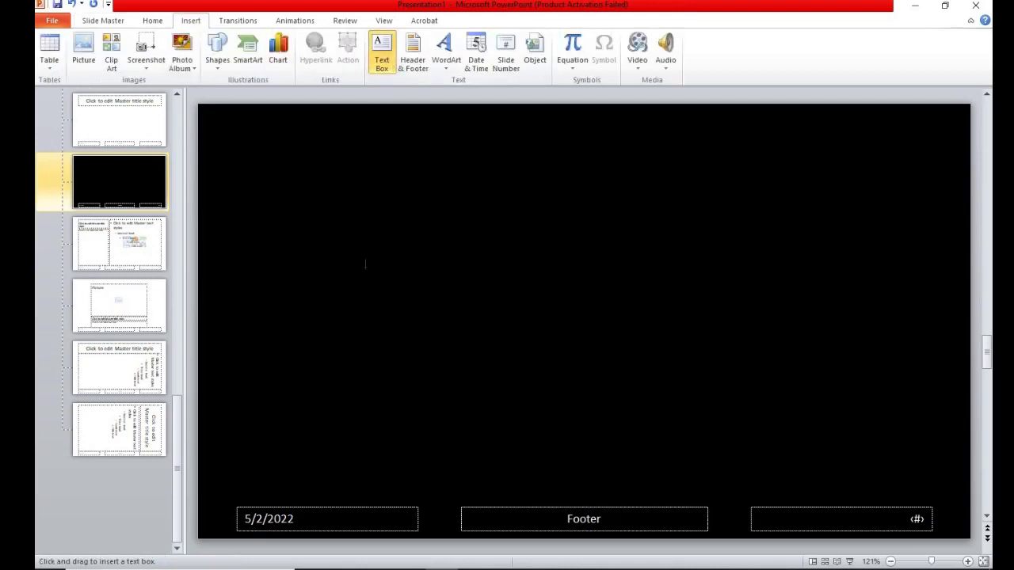
mouse_move(365, 263)
left_mouse_down()
mouse_move(473, 364)
mouse_move(840, 358)
left_mouse_up()
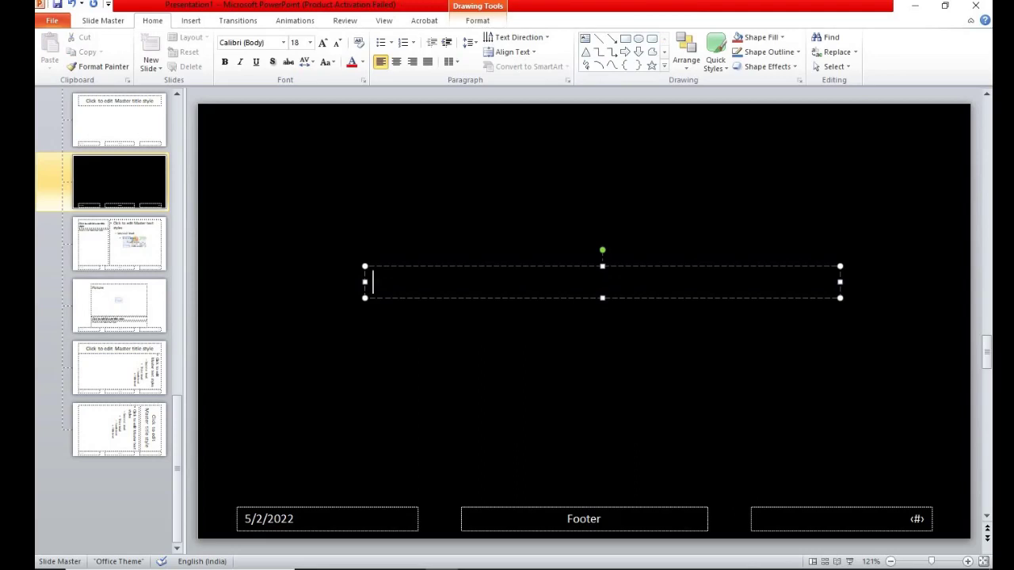
type("AYYA NADA")
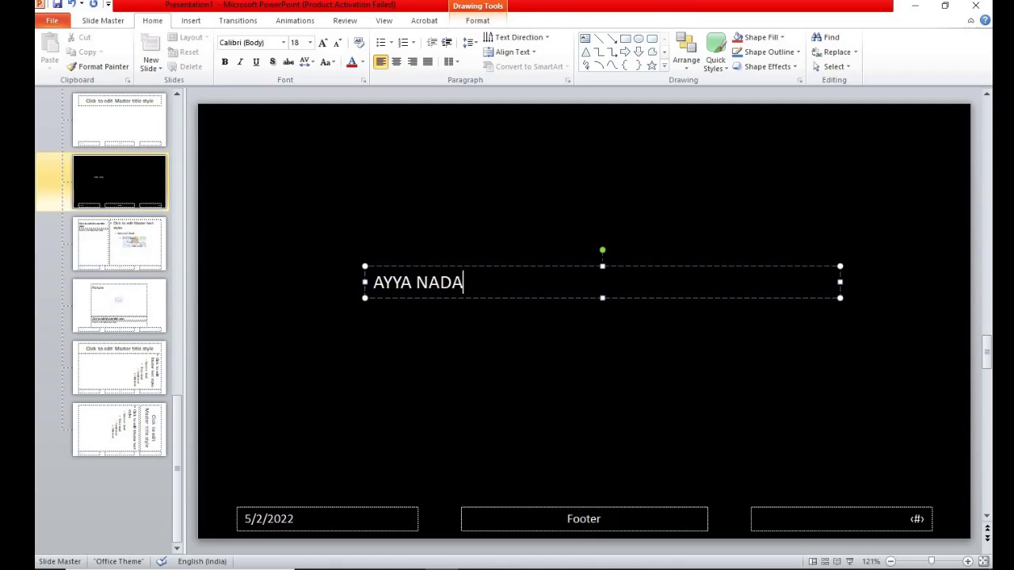
type("R JANAKI ")
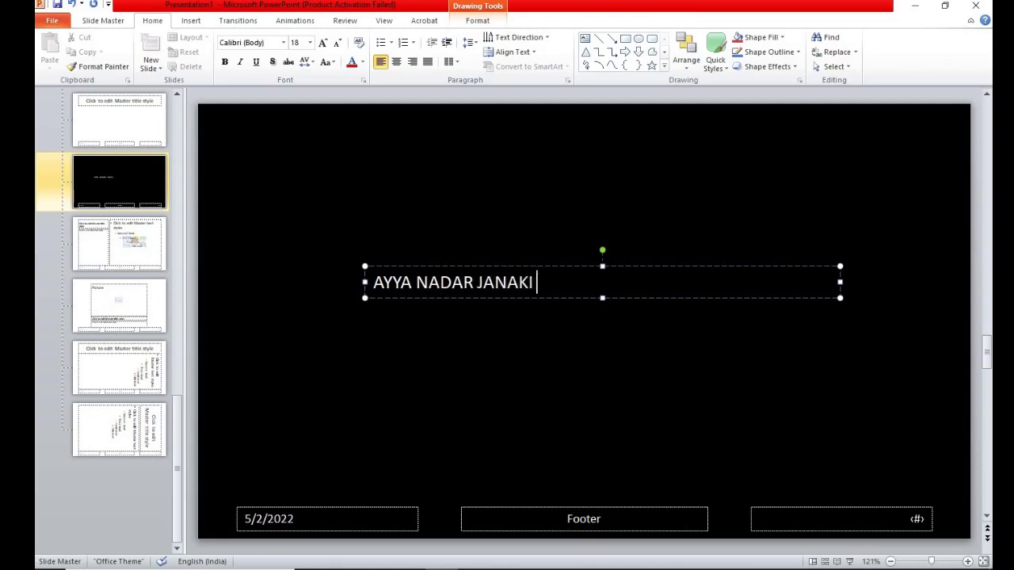
type("AMMAL C")
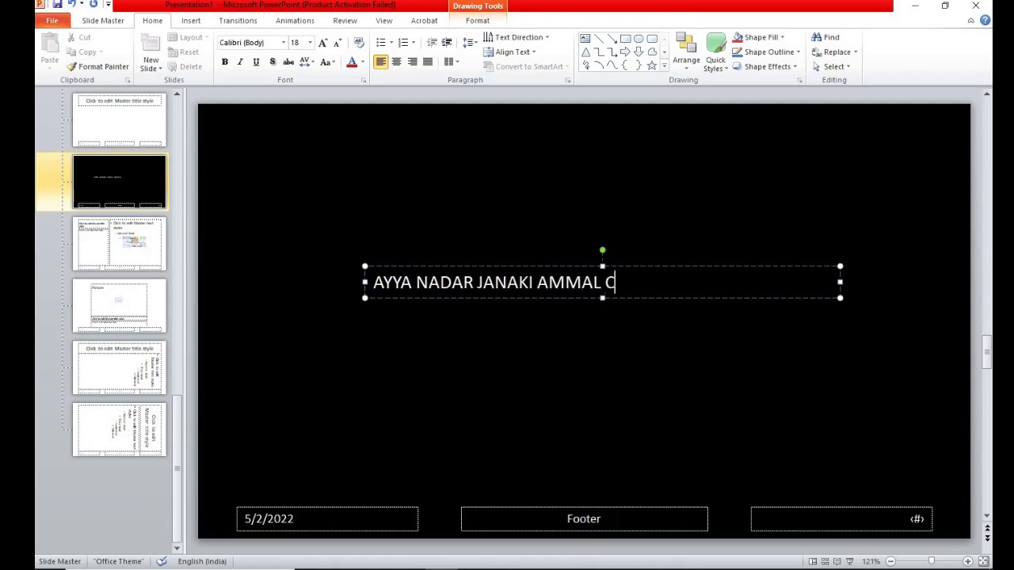
type("OLLEGE")
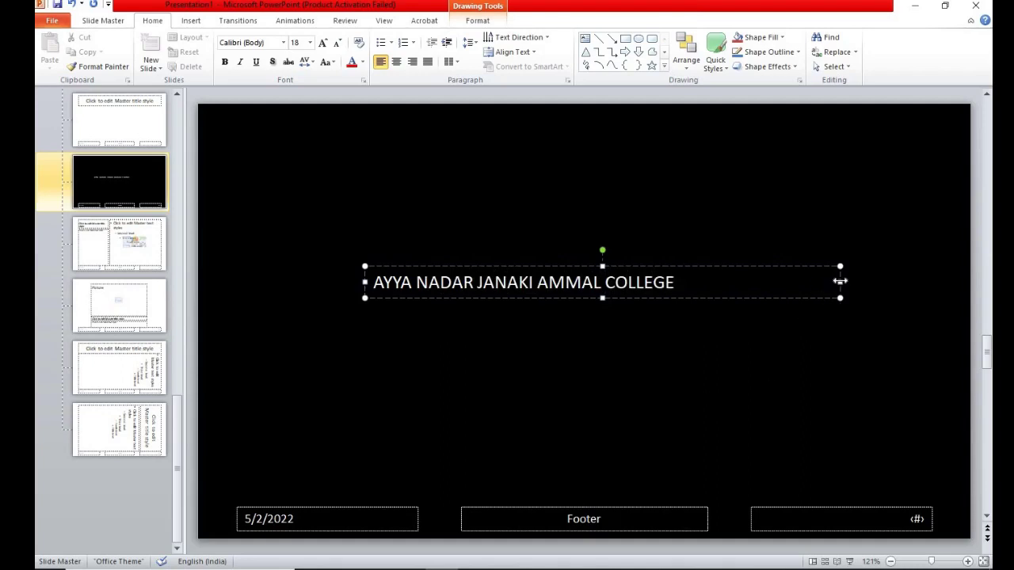
Narrow the text box to fit the college name and select all its text
left_click_drag(839, 281, 700, 282)
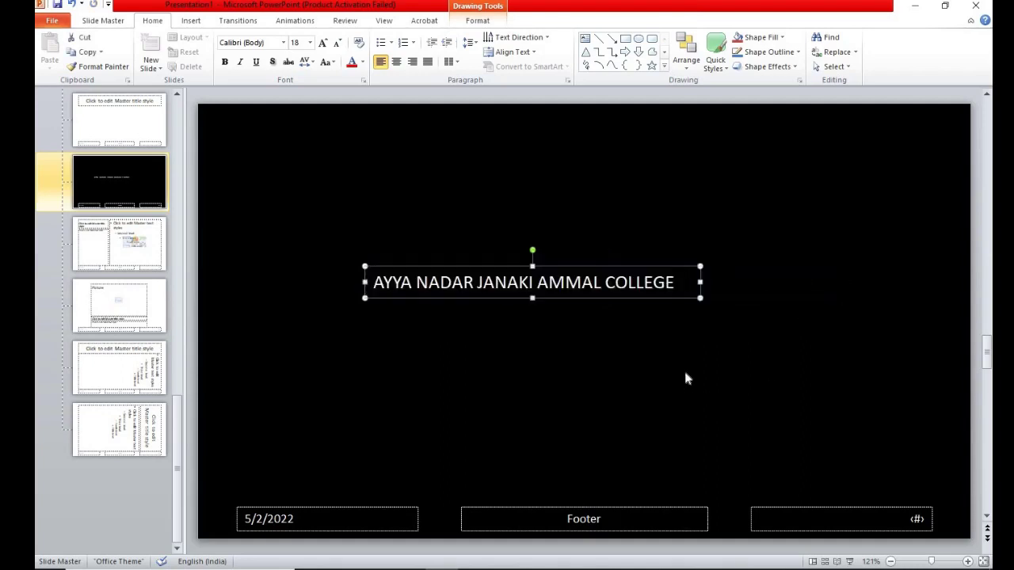
left_click(686, 374)
left_click(679, 282)
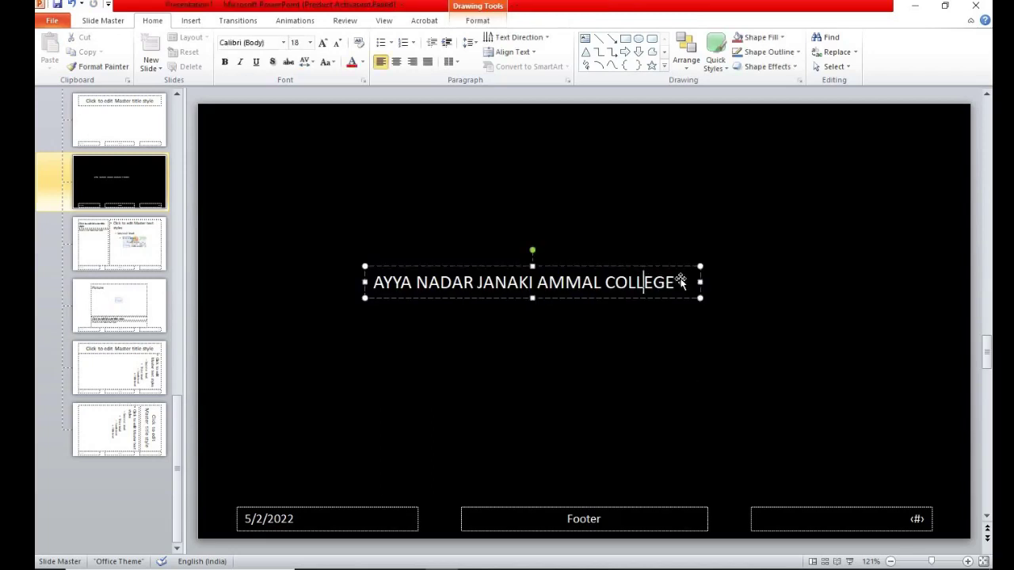
left_click_drag(677, 282, 337, 307)
left_click(103, 21)
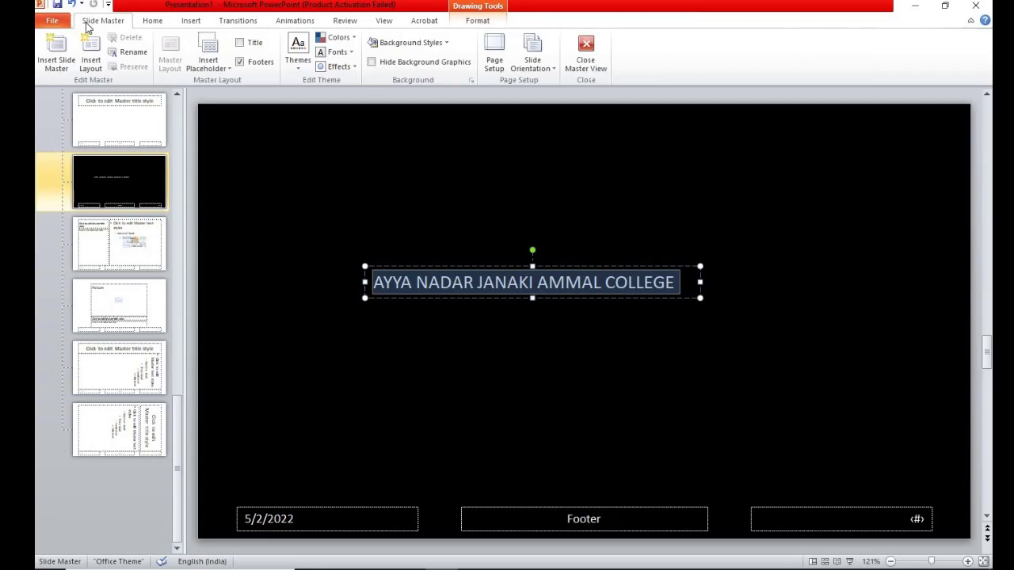
Colour the college-name text red from Standard Colors, after briefly trying black
left_click(152, 21)
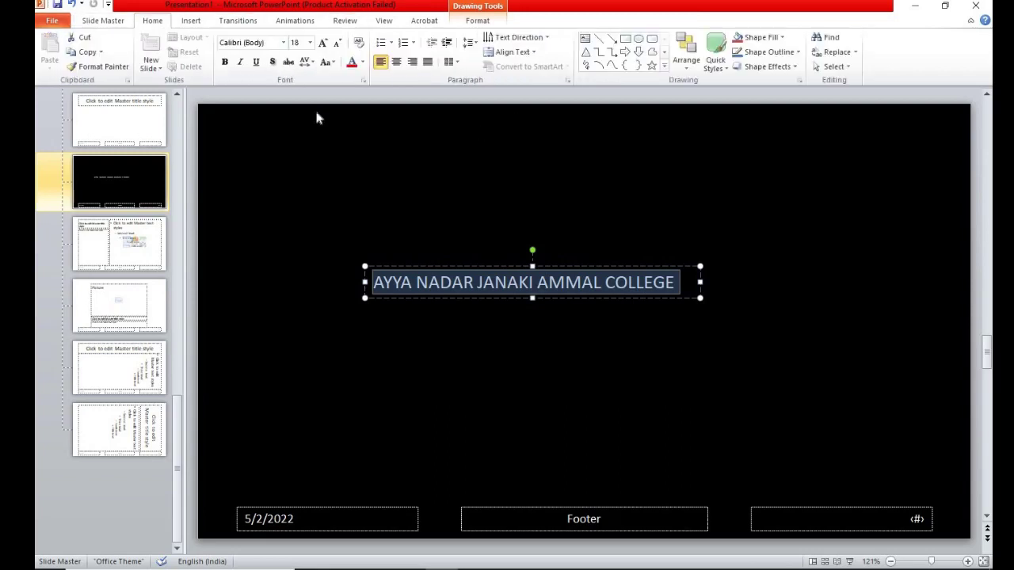
left_click(362, 62)
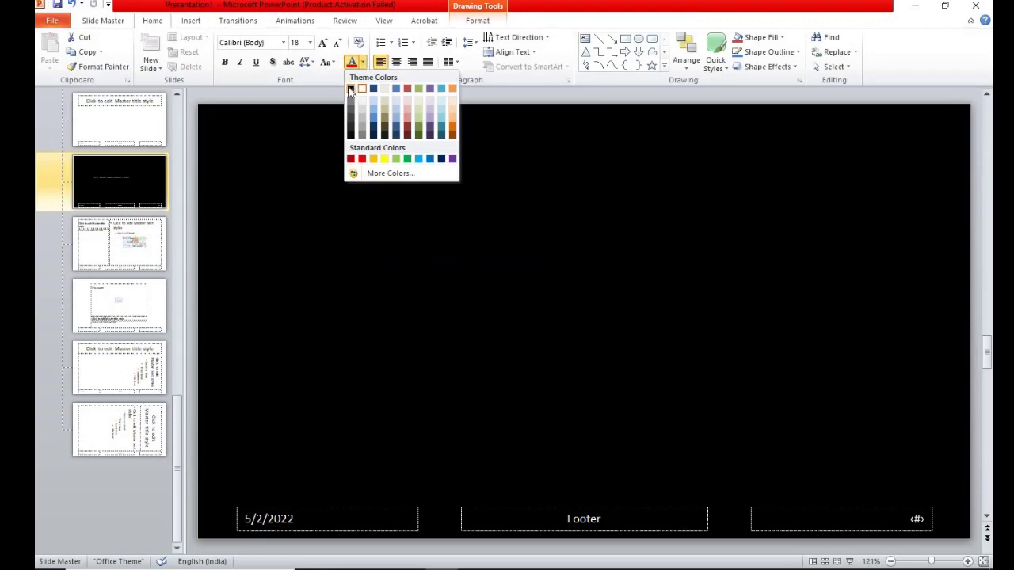
left_click(350, 90)
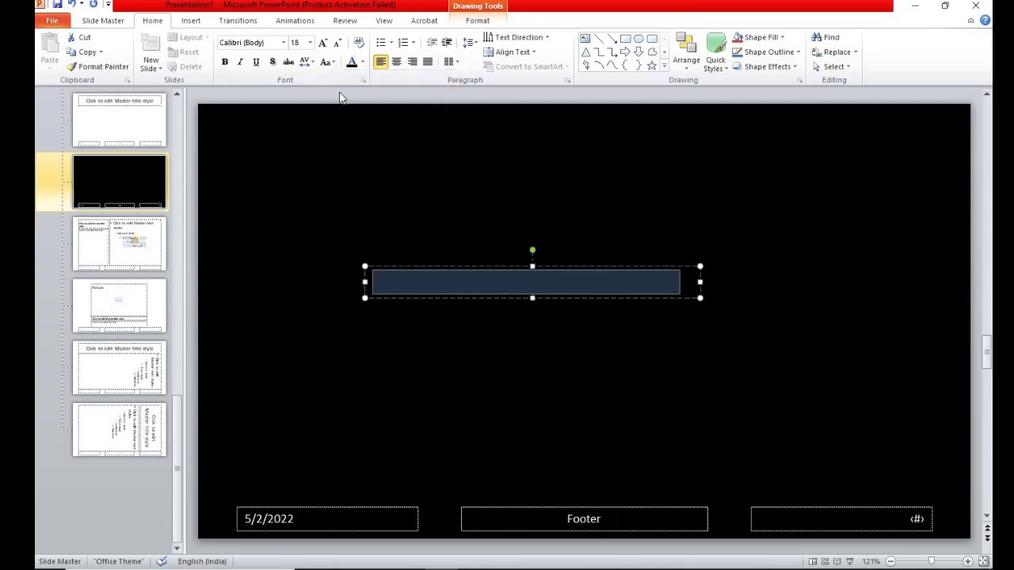
left_click(364, 62)
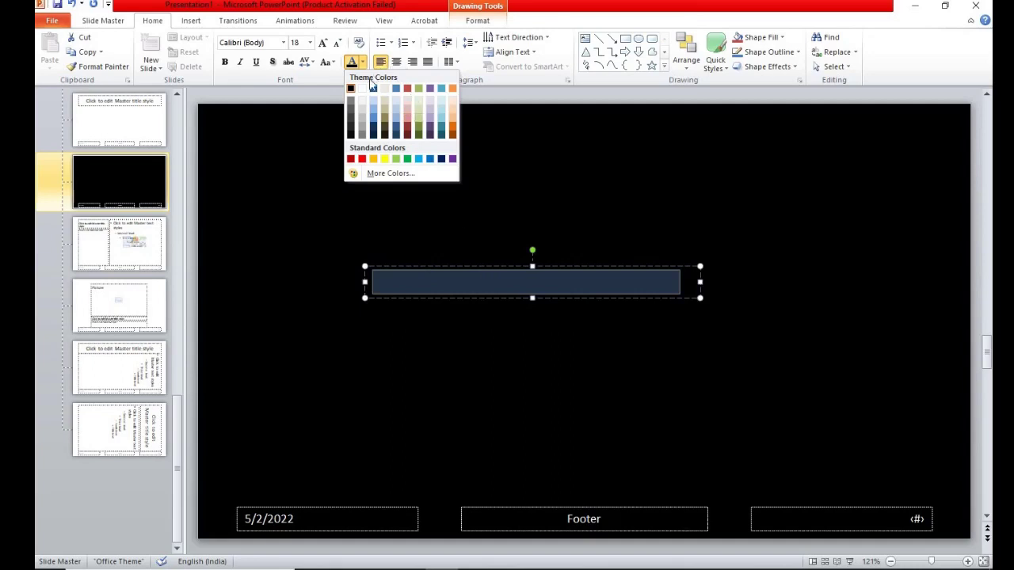
left_click(362, 158)
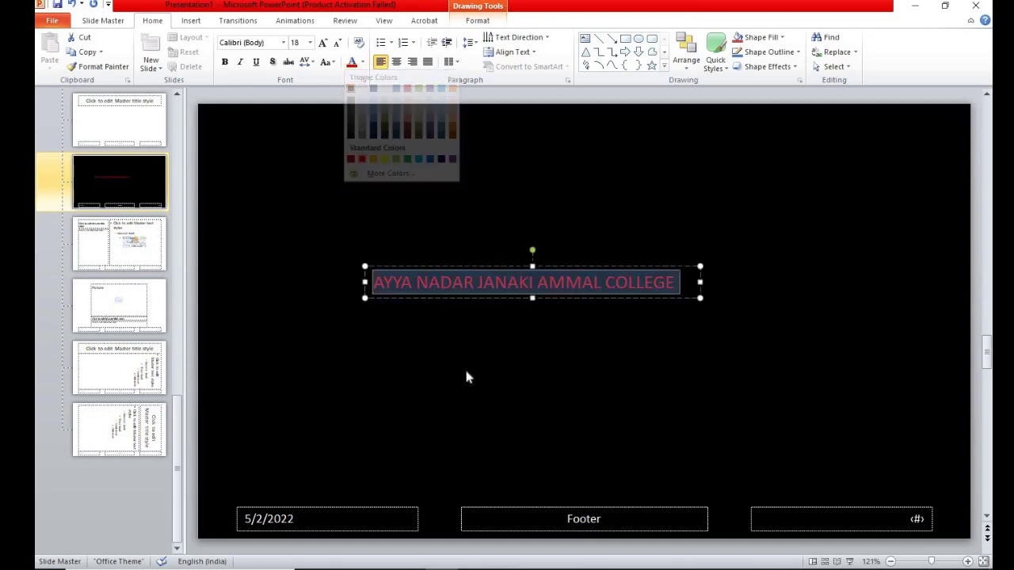
Bring up Format Text Effects, set the text fill to none, and move the box up-left
right_click(494, 285)
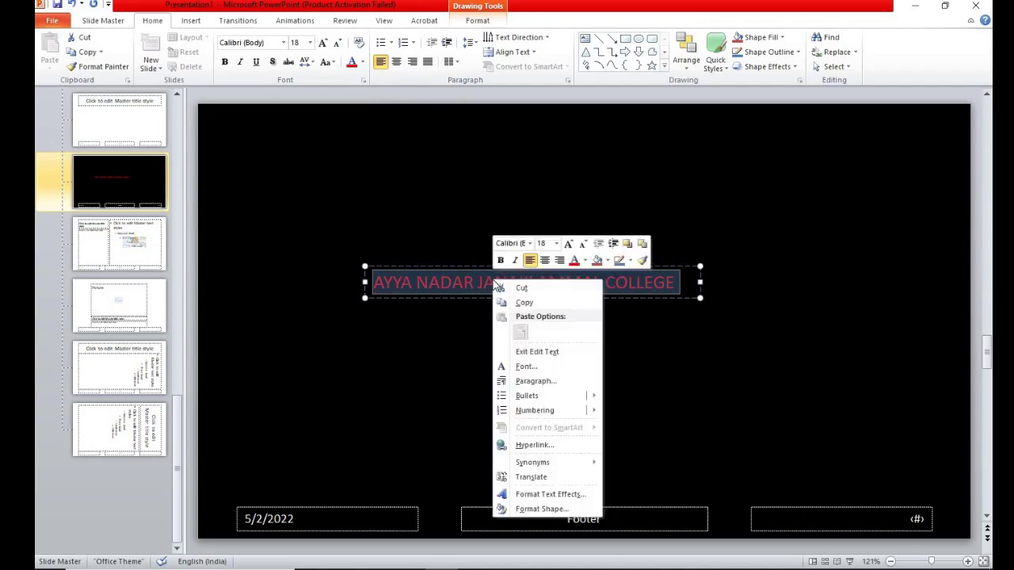
left_click(546, 494)
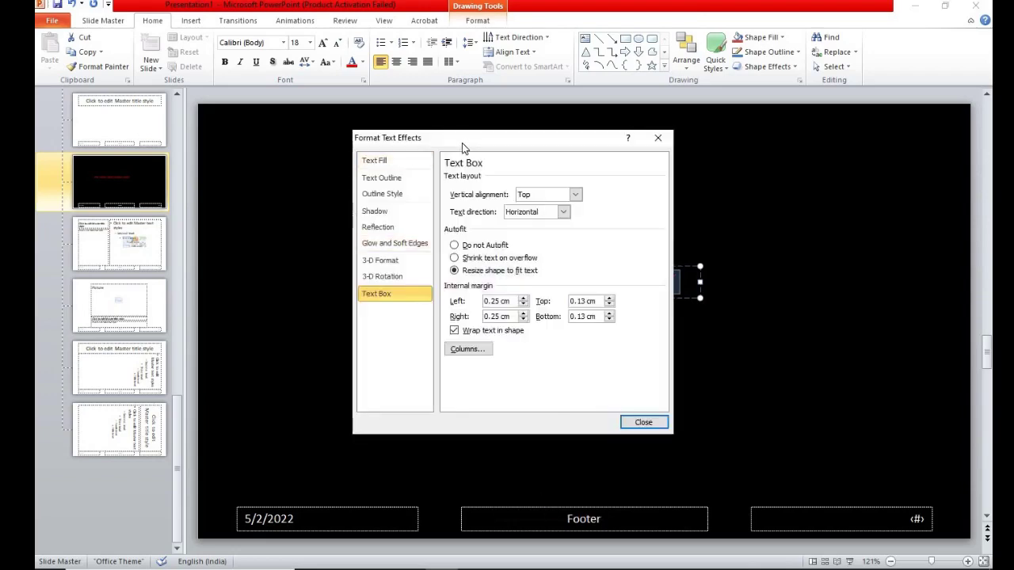
left_click_drag(463, 139, 572, 146)
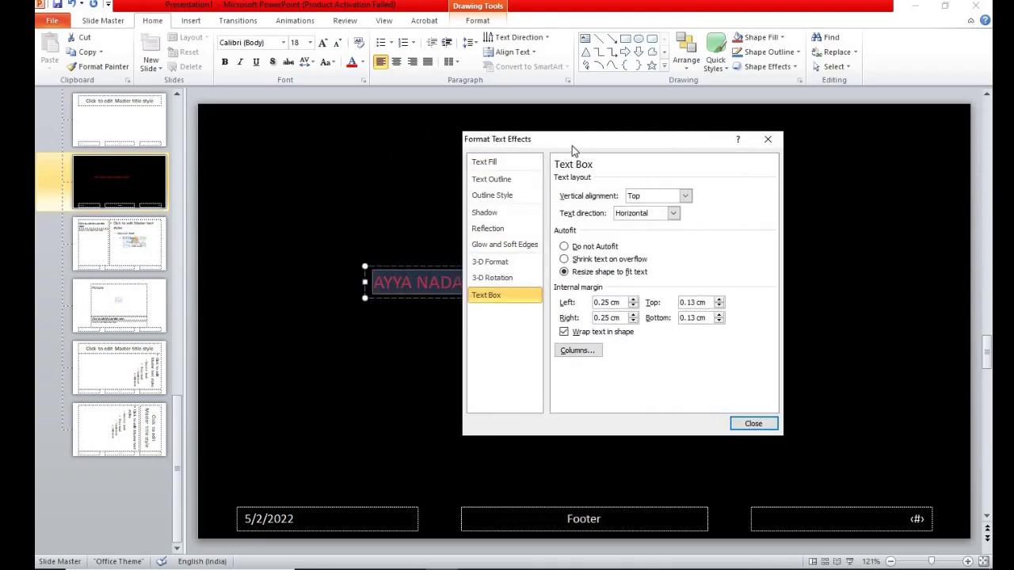
left_click(505, 164)
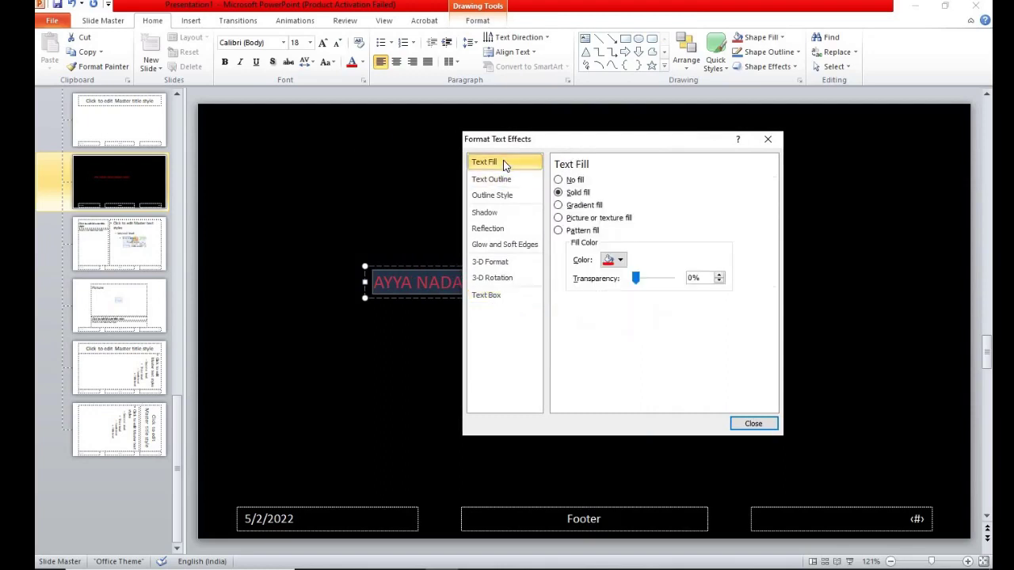
left_click(558, 180)
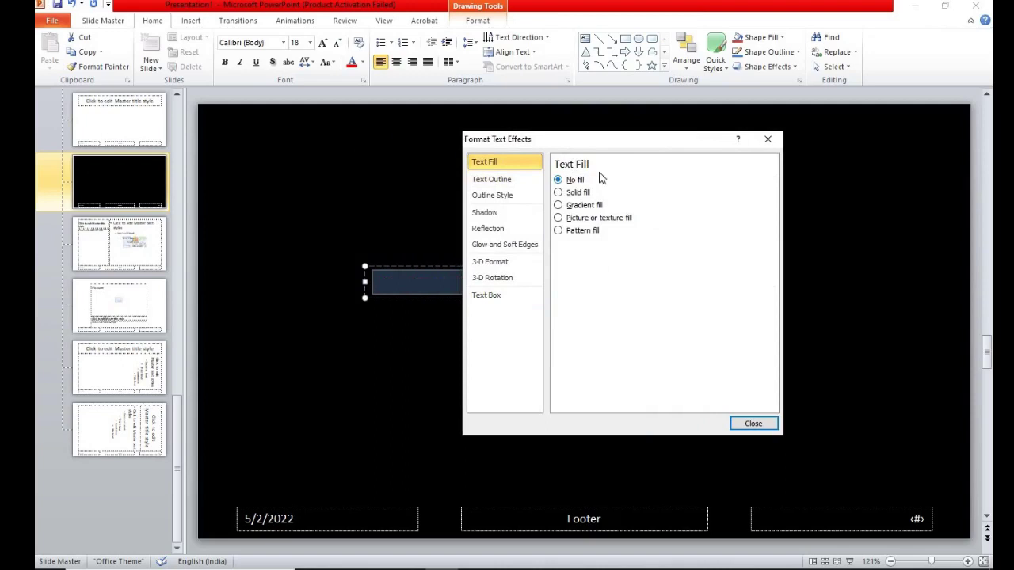
left_click_drag(630, 139, 795, 167)
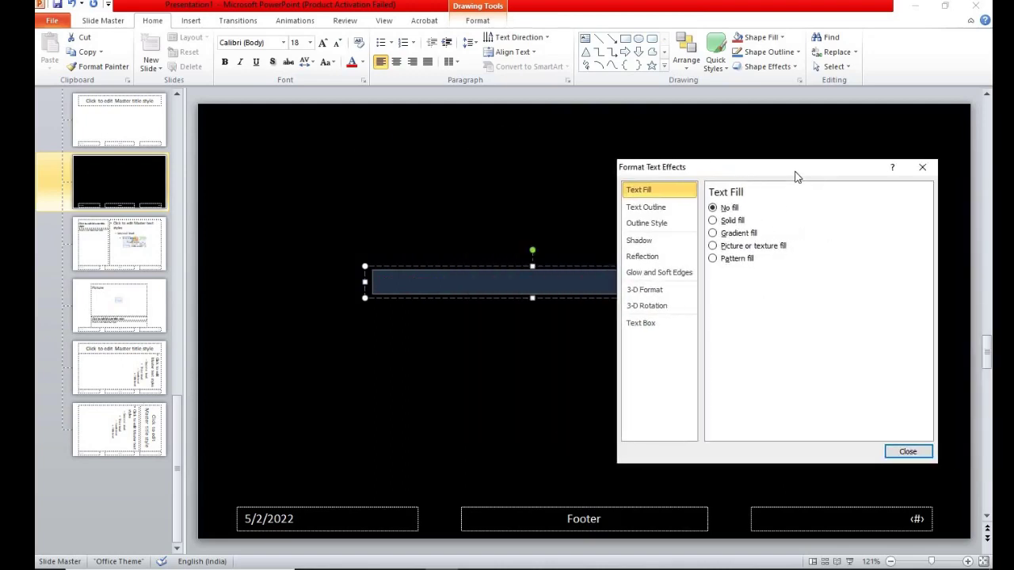
left_click_drag(426, 268, 312, 219)
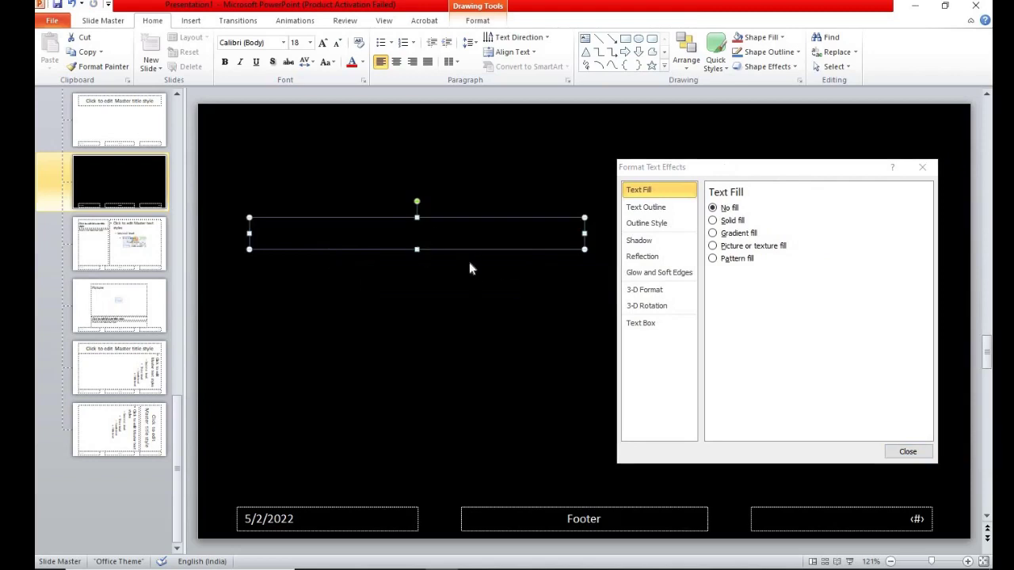
Try solid and gradient text fills, cycling purple-red, blue and peach gradient presets
left_click(713, 220)
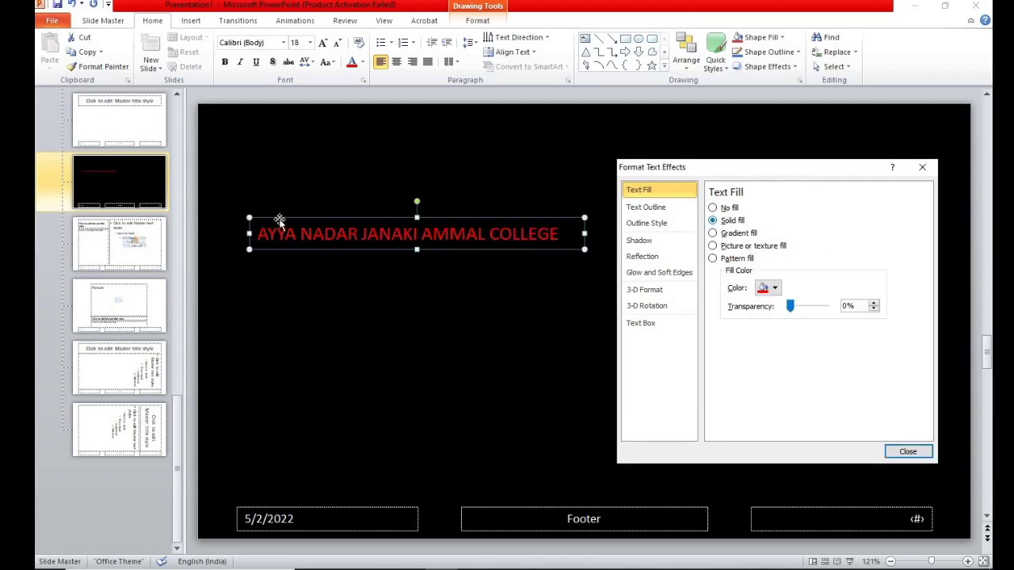
left_click(713, 233)
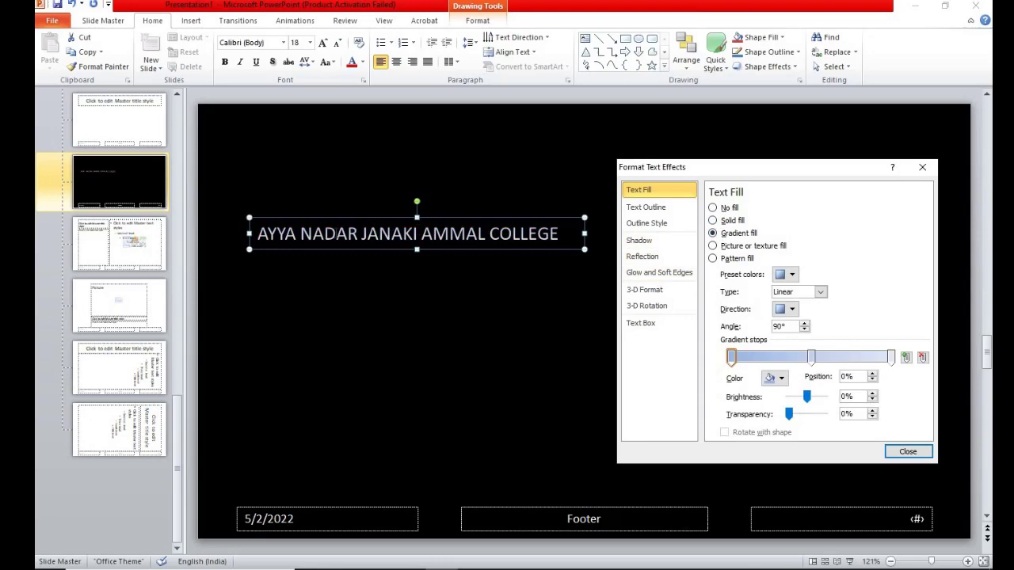
left_click(794, 277)
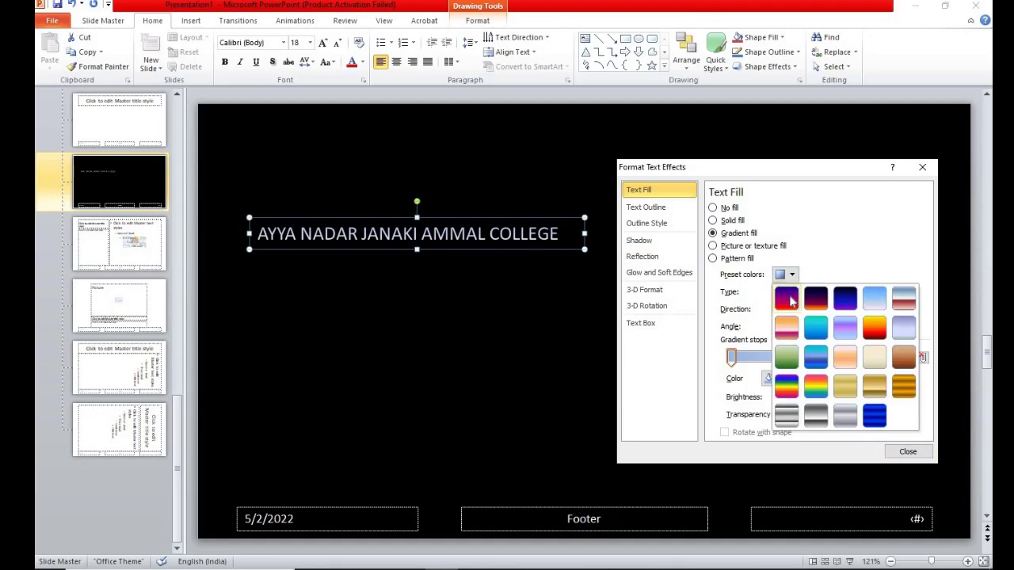
left_click(786, 299)
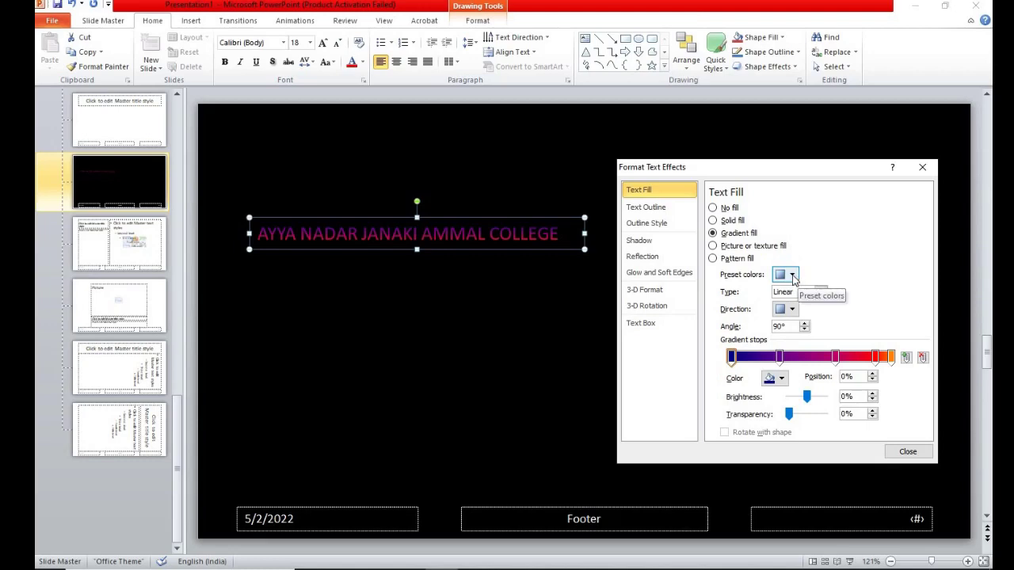
left_click(792, 275)
left_click(823, 361)
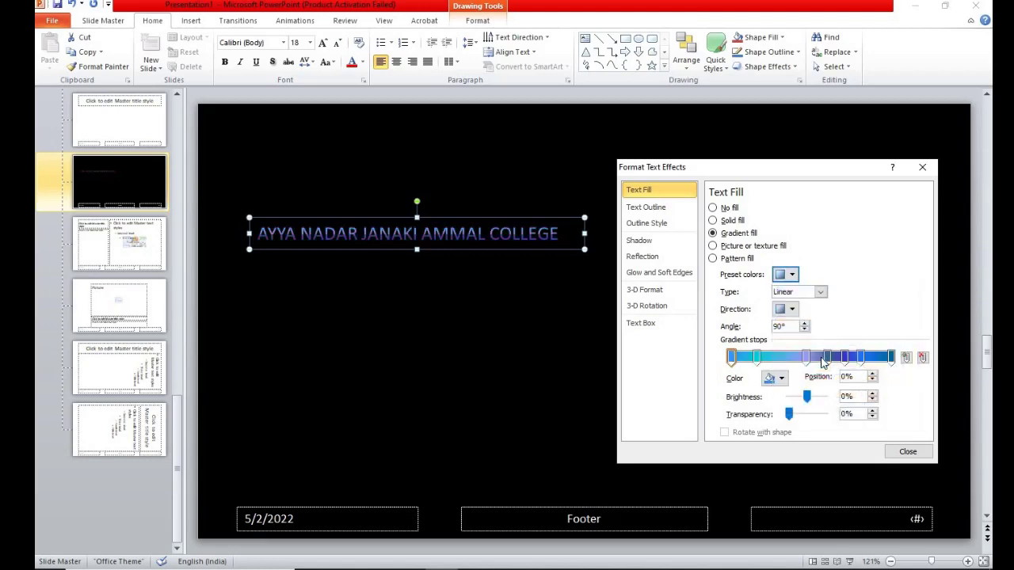
left_click(792, 275)
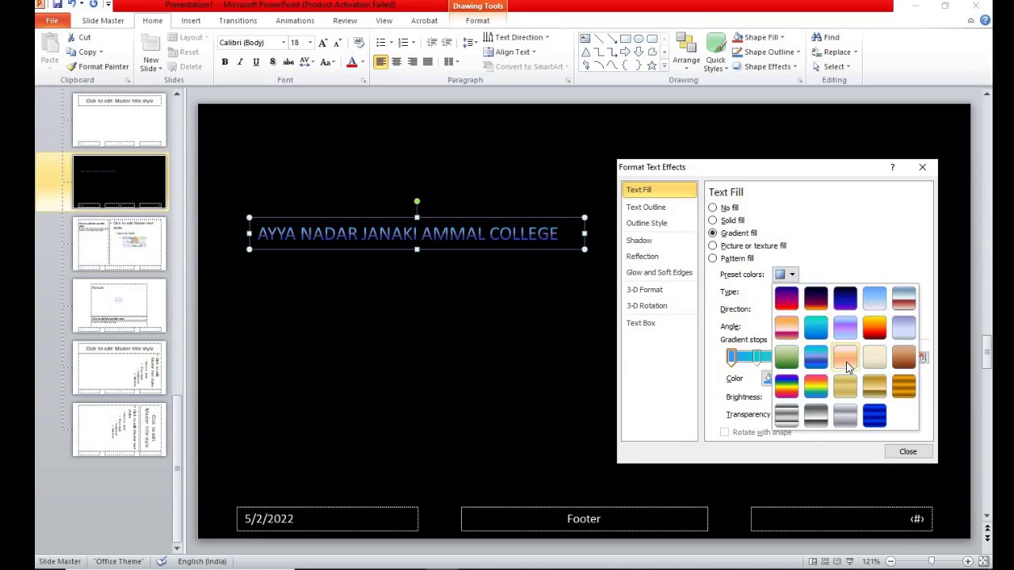
left_click(846, 365)
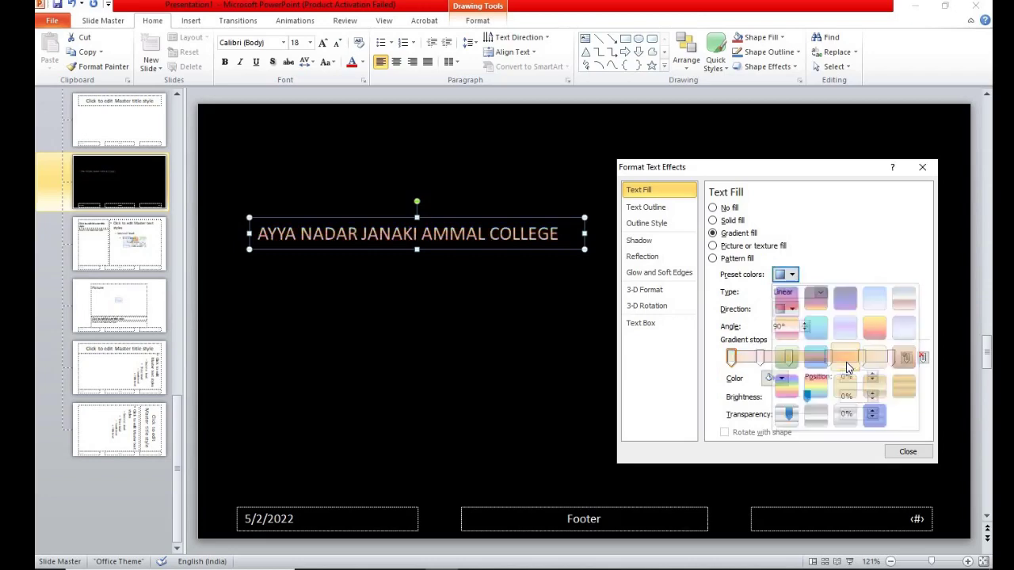
Fill the college-name text with the Papyrus texture
left_click(759, 247)
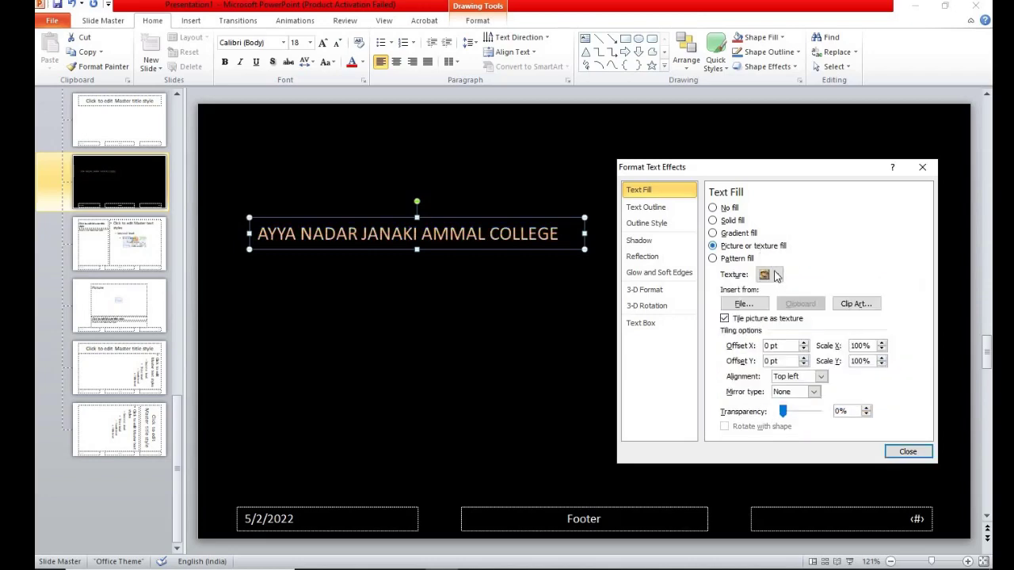
left_click(776, 275)
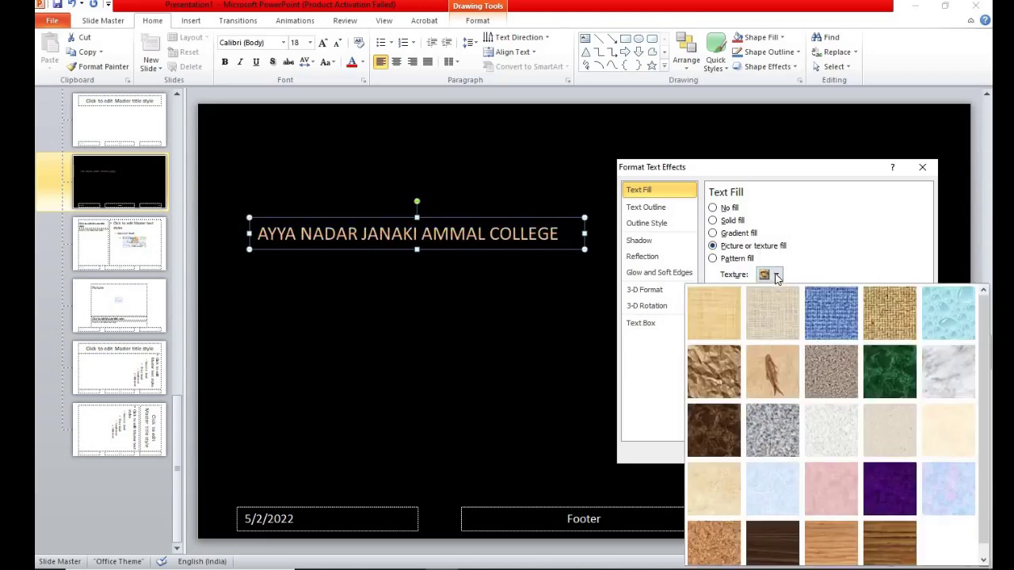
left_click(706, 317)
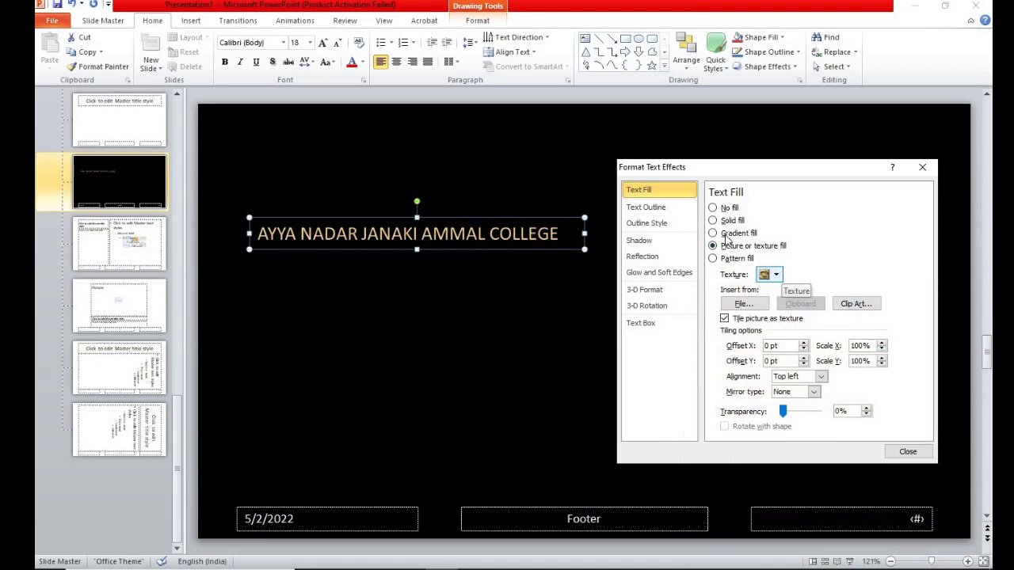
left_click(664, 209)
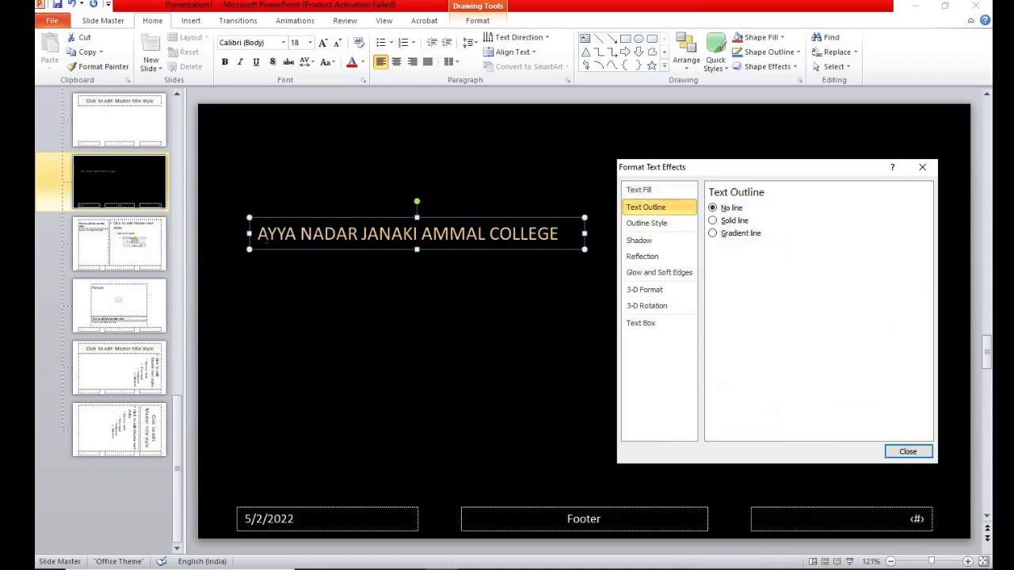
Give the college-name outline a gradient line using the Rainbow preset
left_click(731, 222)
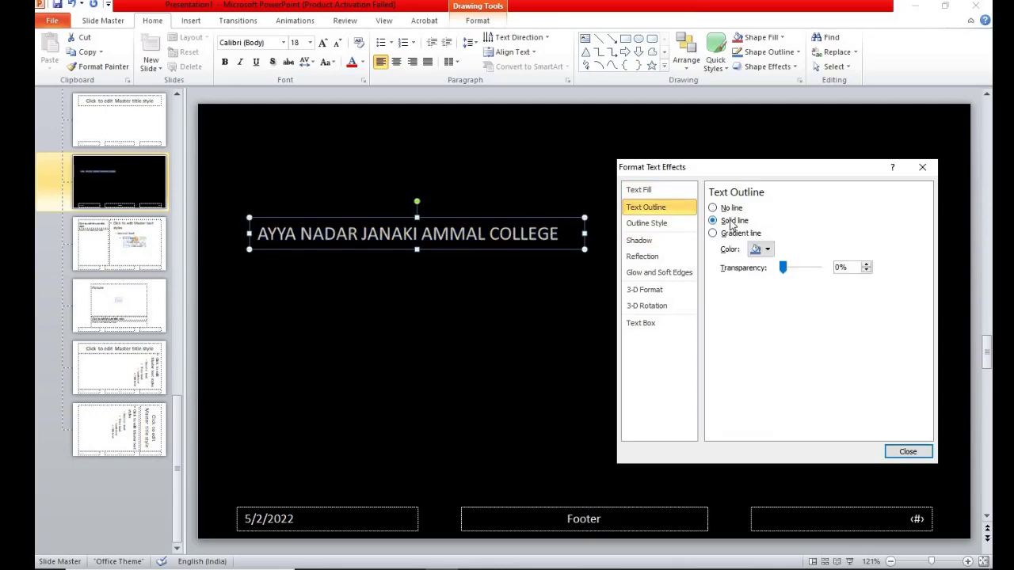
left_click(731, 210)
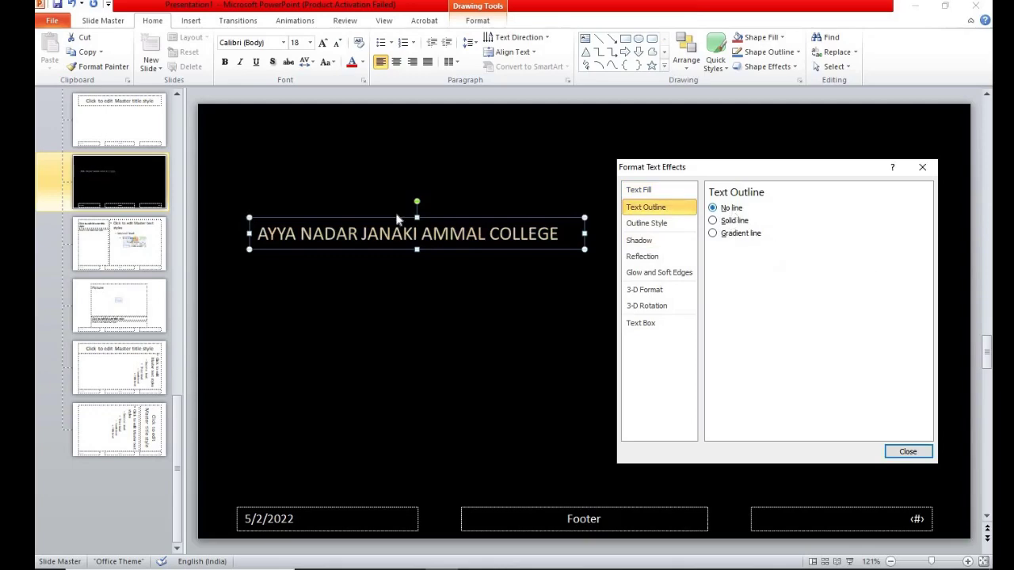
left_click(717, 222)
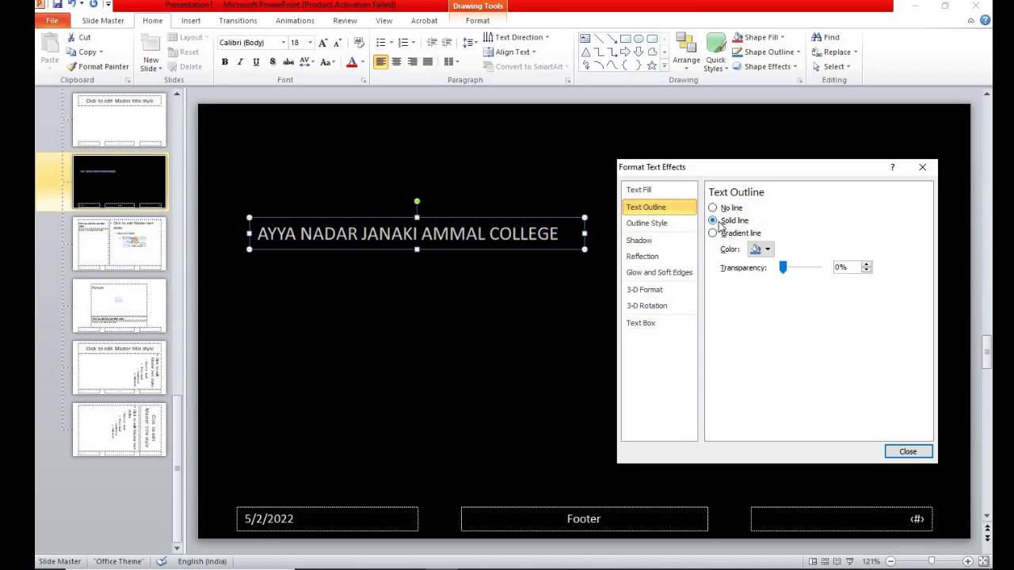
left_click(713, 233)
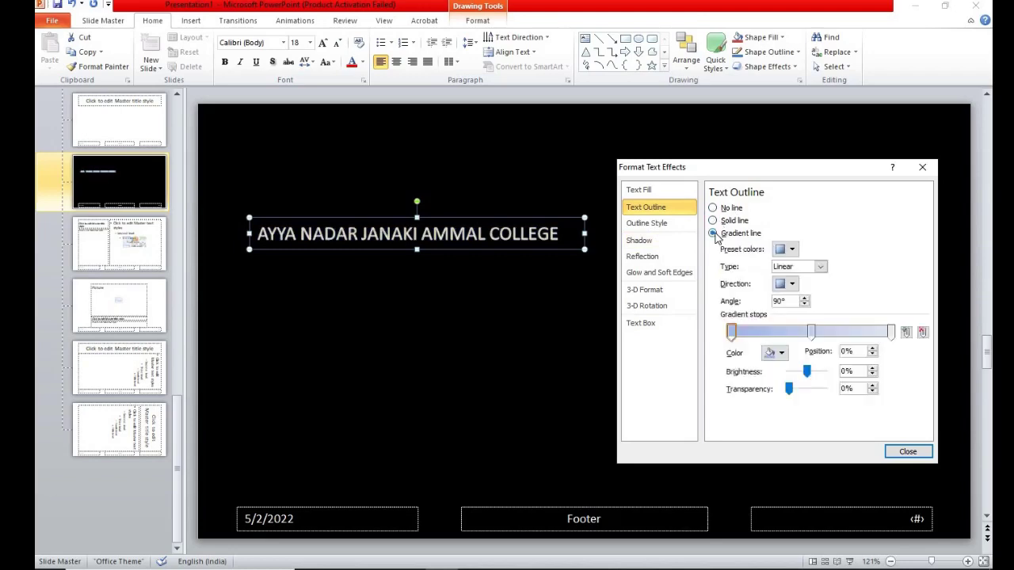
left_click(792, 249)
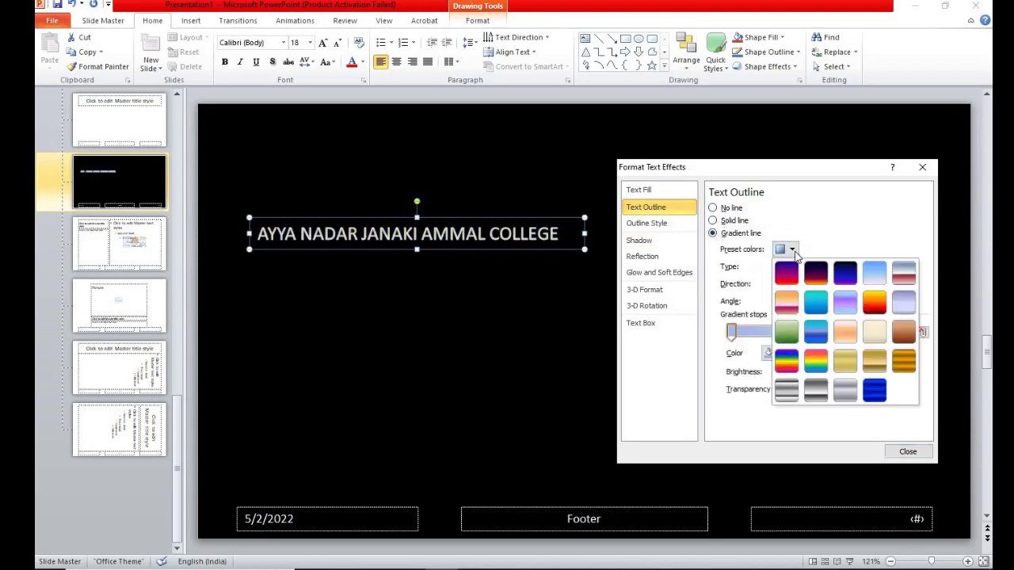
left_click(785, 360)
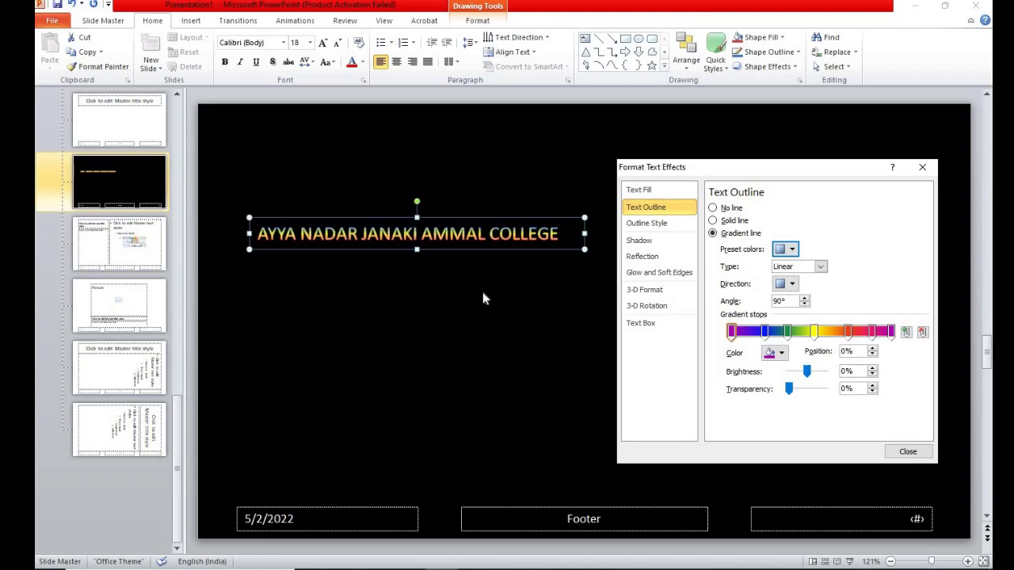
Add top and bottom bevel presets and a yellow depth colour to the text
left_click(643, 290)
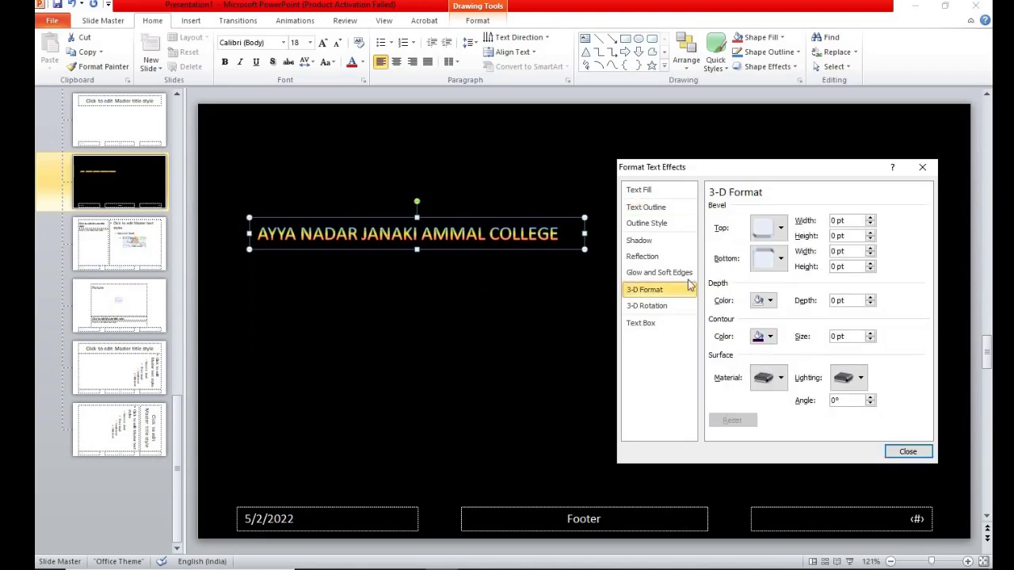
left_click(781, 228)
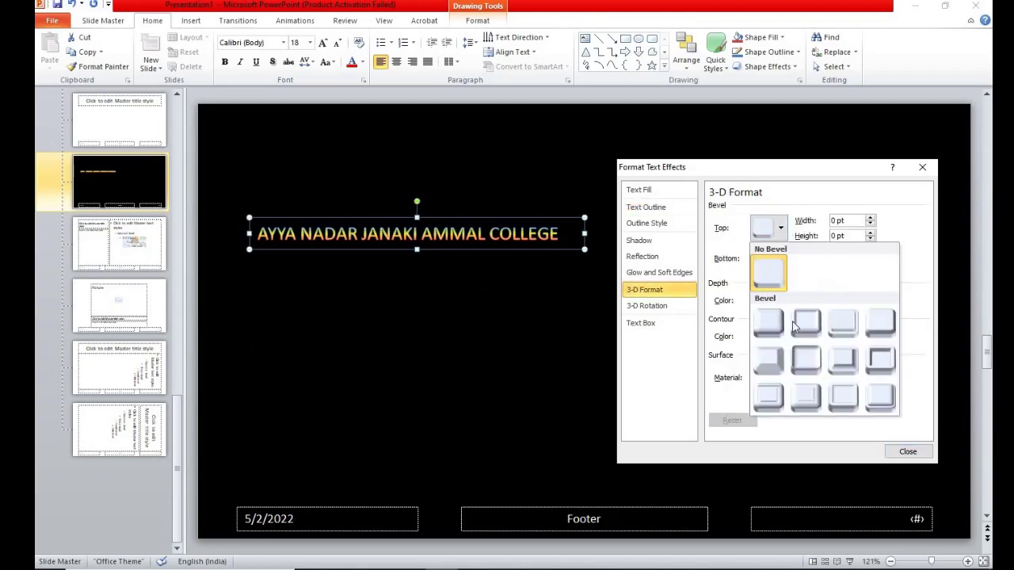
left_click(807, 322)
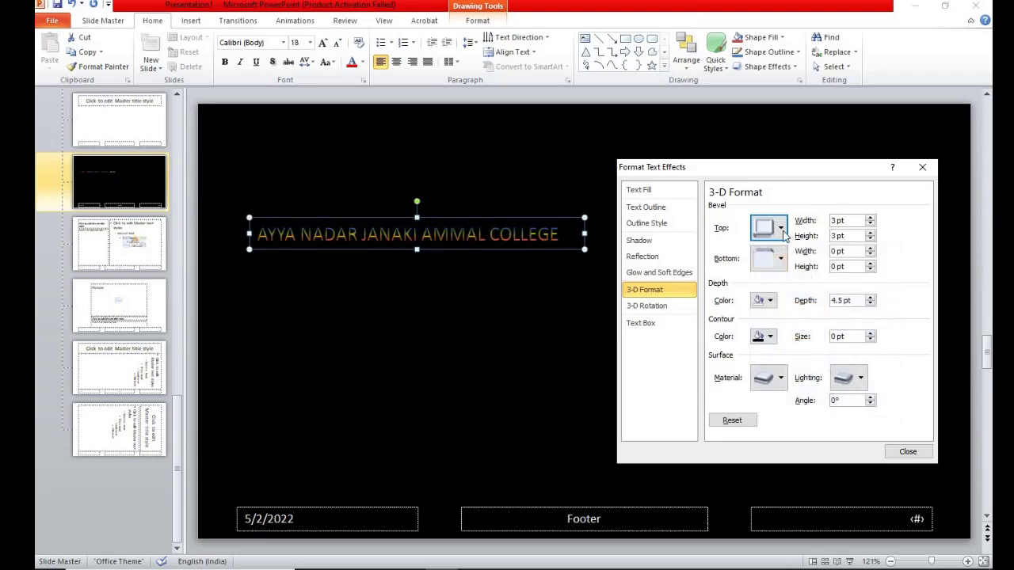
left_click(782, 259)
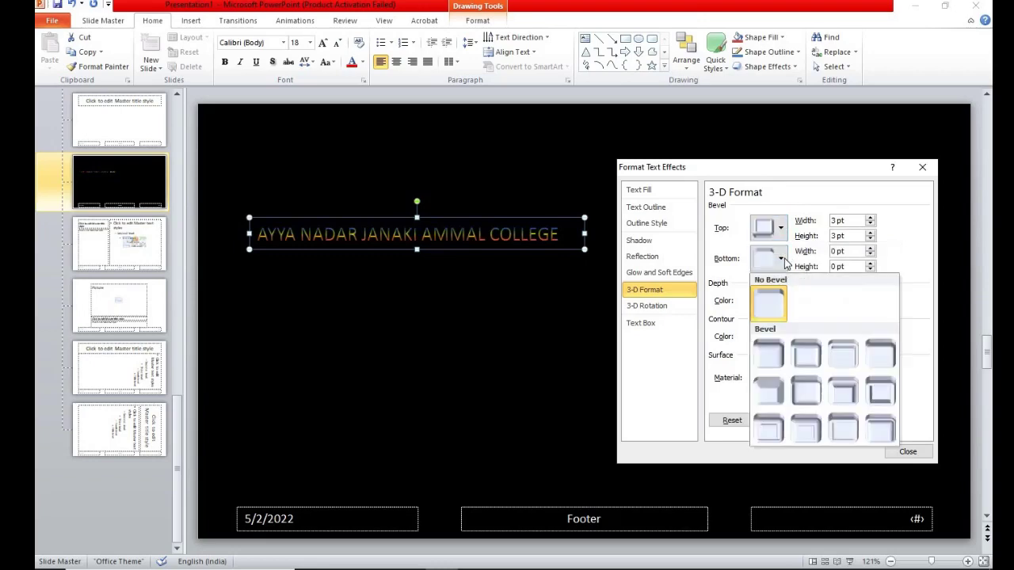
left_click(877, 354)
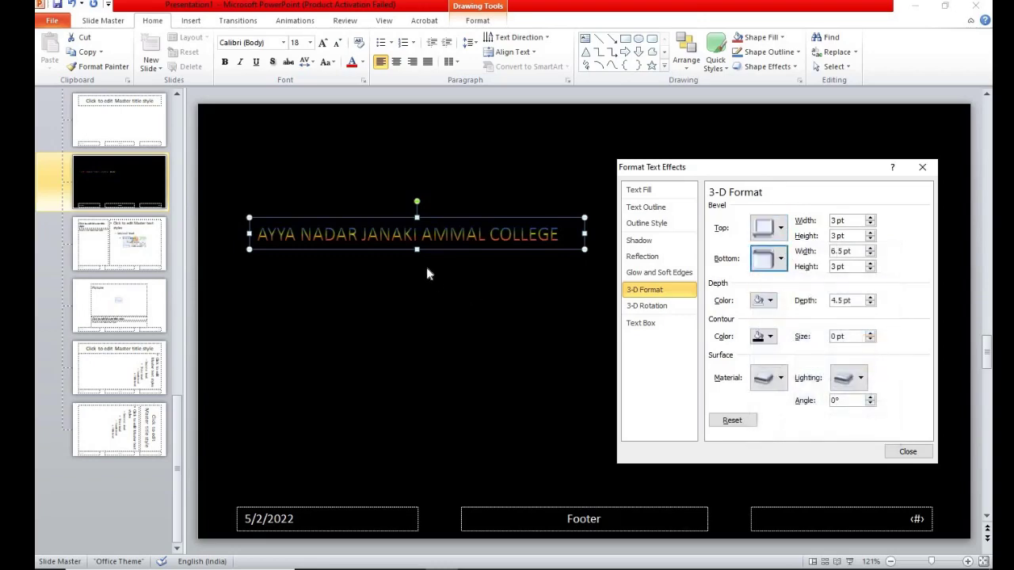
left_click(769, 301)
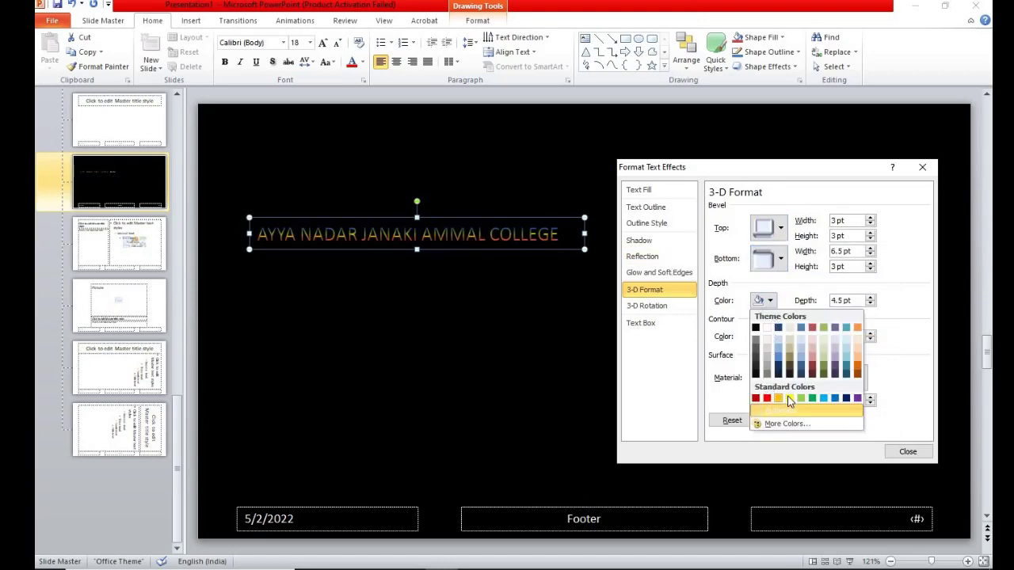
left_click(790, 400)
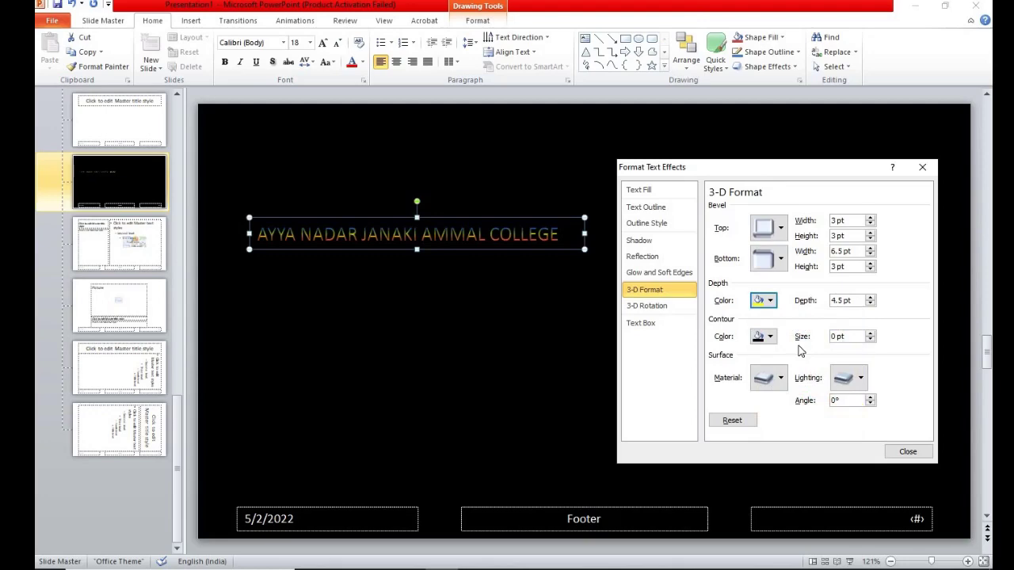
Set the text's surface material to metal and apply a cool lighting preset
left_click(781, 379)
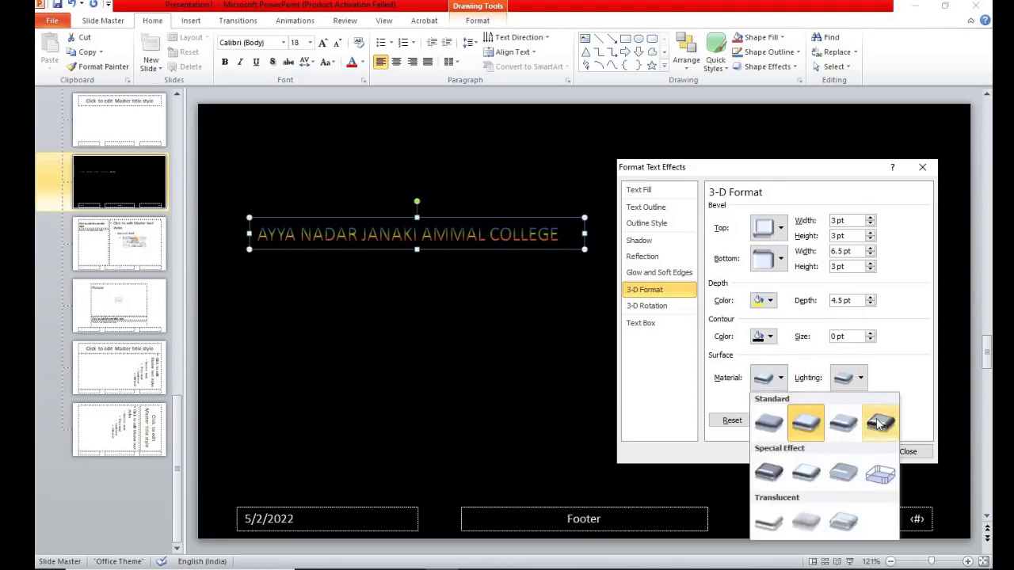
left_click(880, 423)
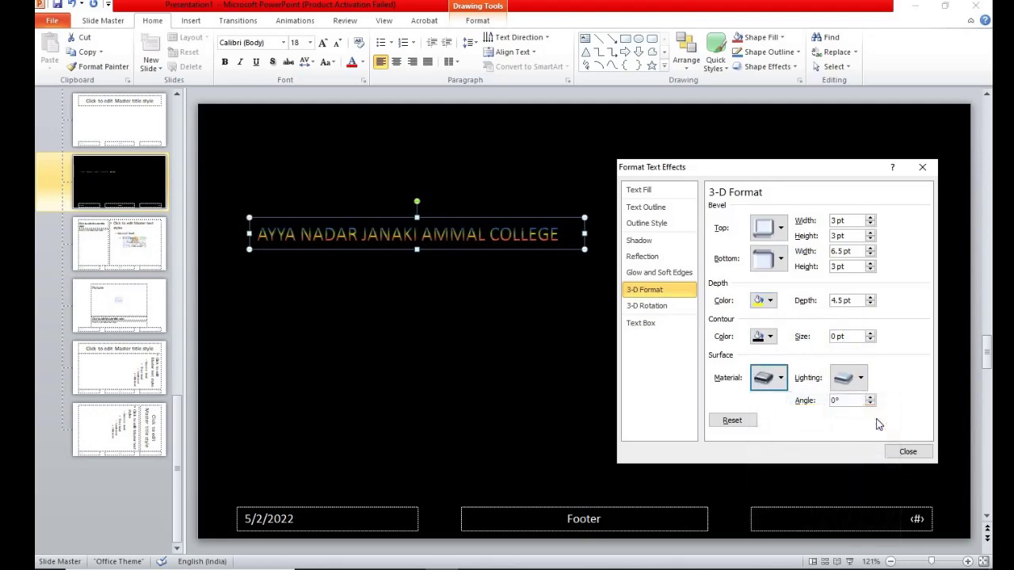
left_click(855, 379)
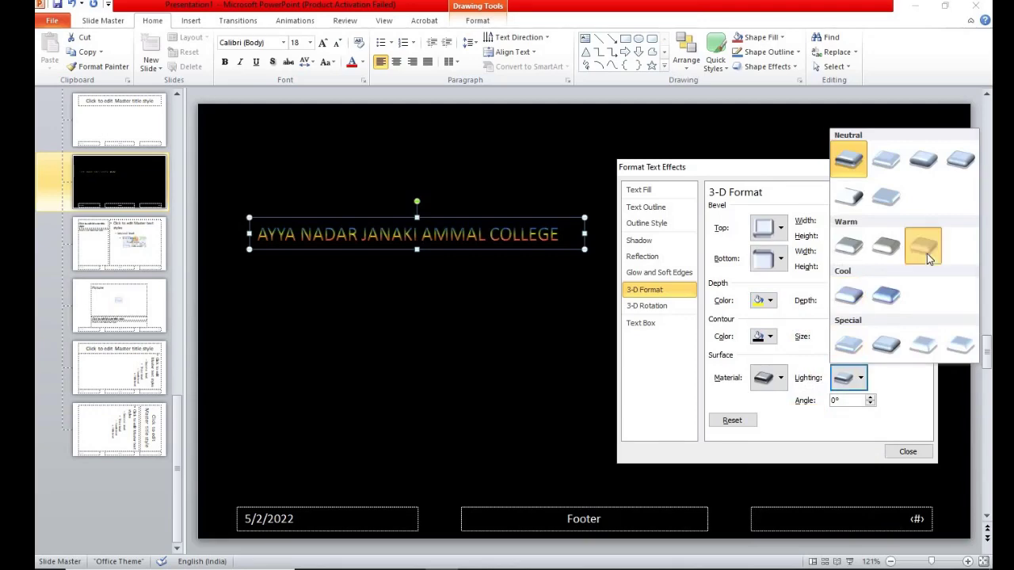
left_click(925, 252)
left_click(861, 378)
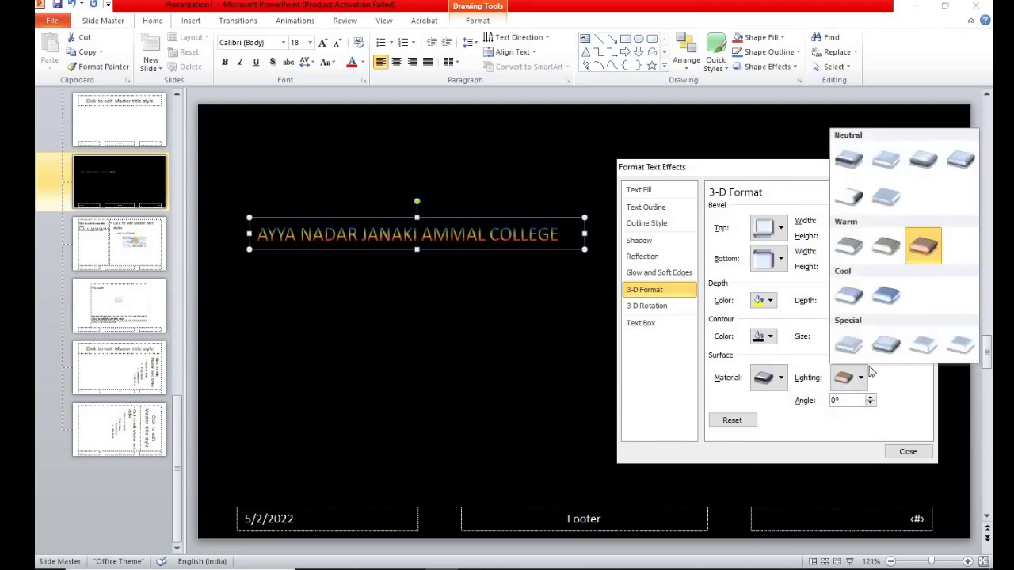
left_click(886, 295)
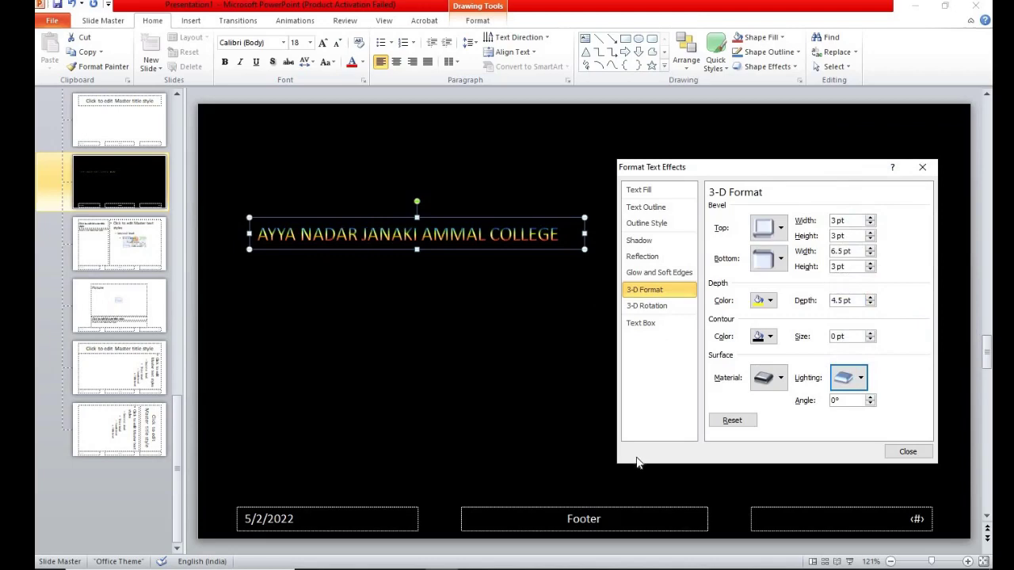
Try several Parallel 3-D rotation presets on the college-name text, briefly returning it to No Rotation
left_click(646, 307)
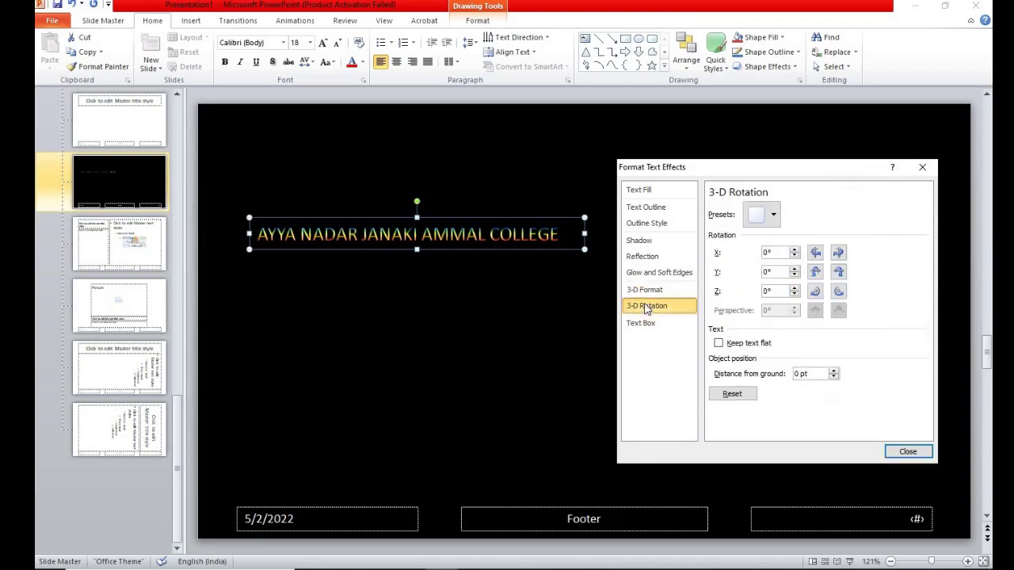
left_click(774, 215)
left_click(804, 307)
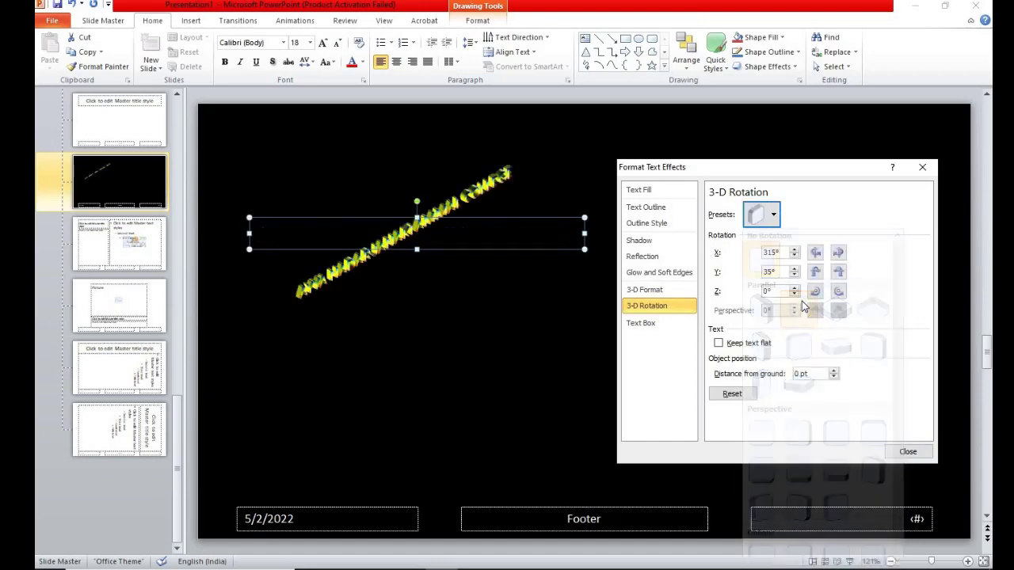
left_click(777, 215)
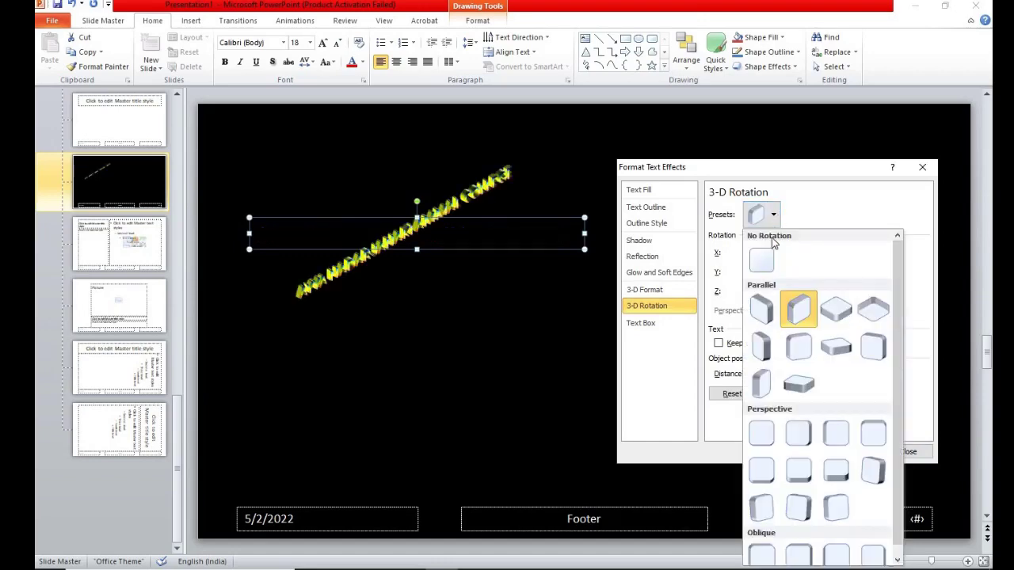
left_click(762, 258)
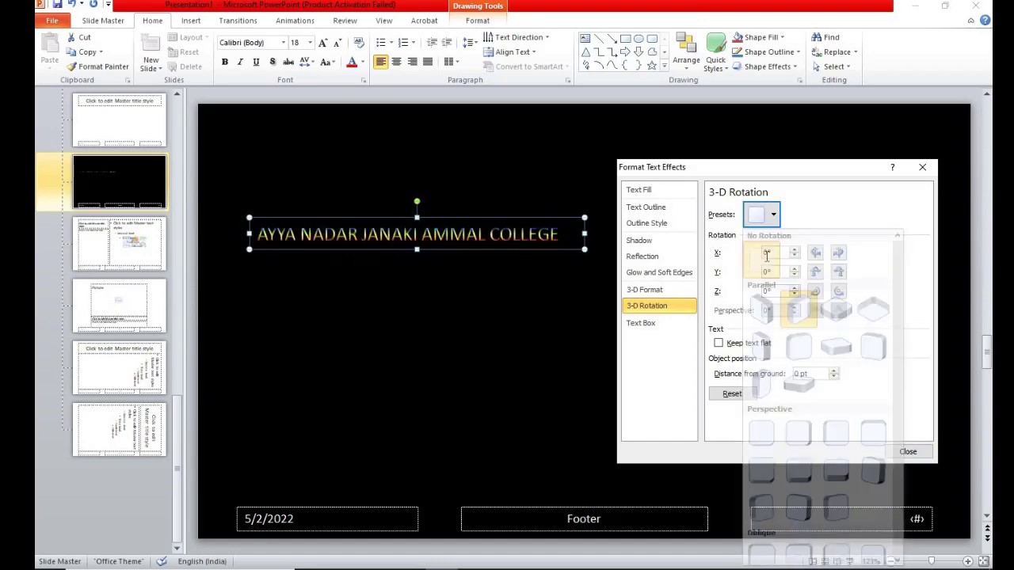
left_click(773, 214)
left_click(767, 308)
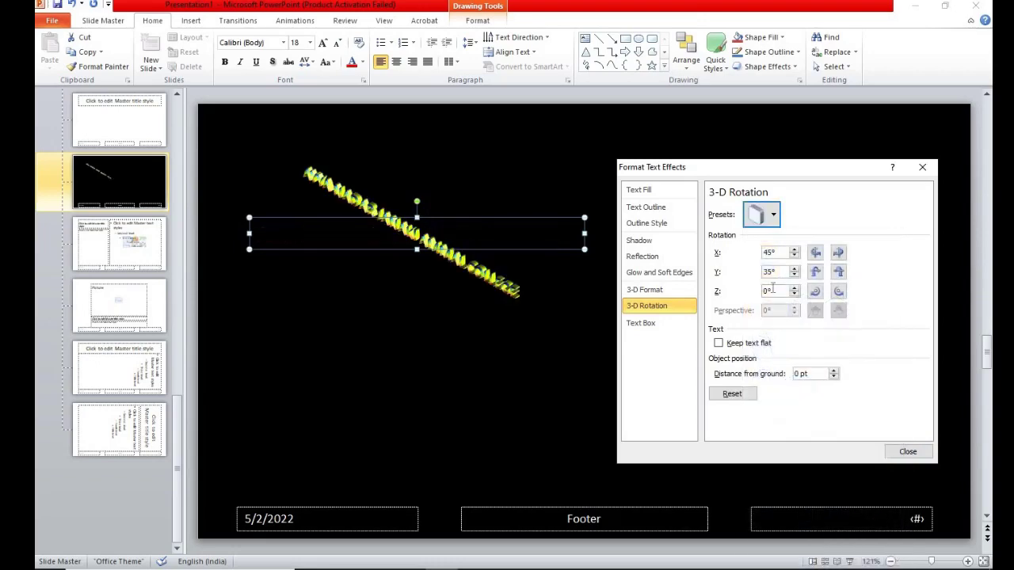
left_click(774, 216)
left_click(796, 302)
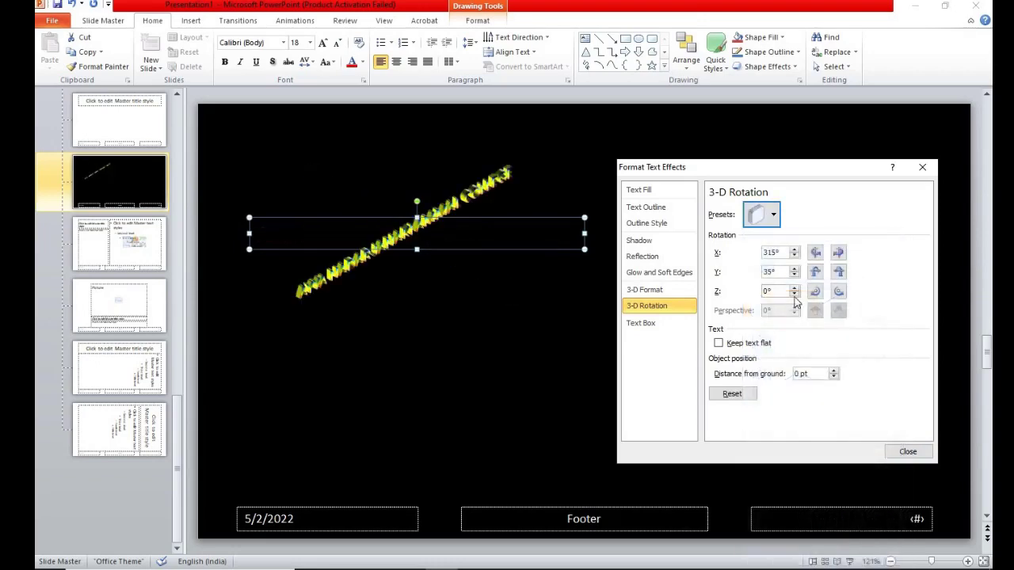
Adjust the text's X and Y rotation, then reset it to No Rotation, 0° on every axis
left_click(838, 253)
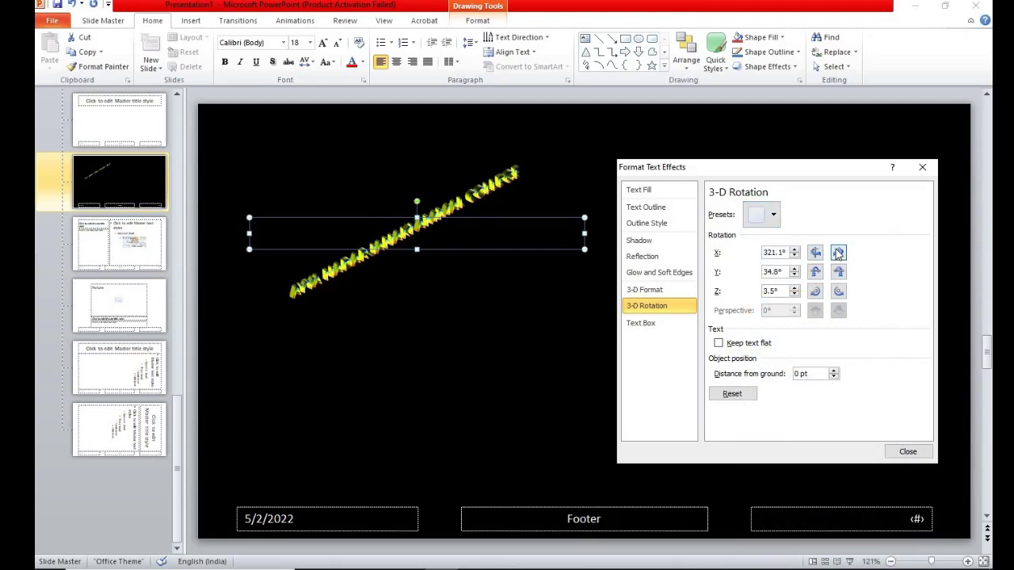
left_click(838, 253)
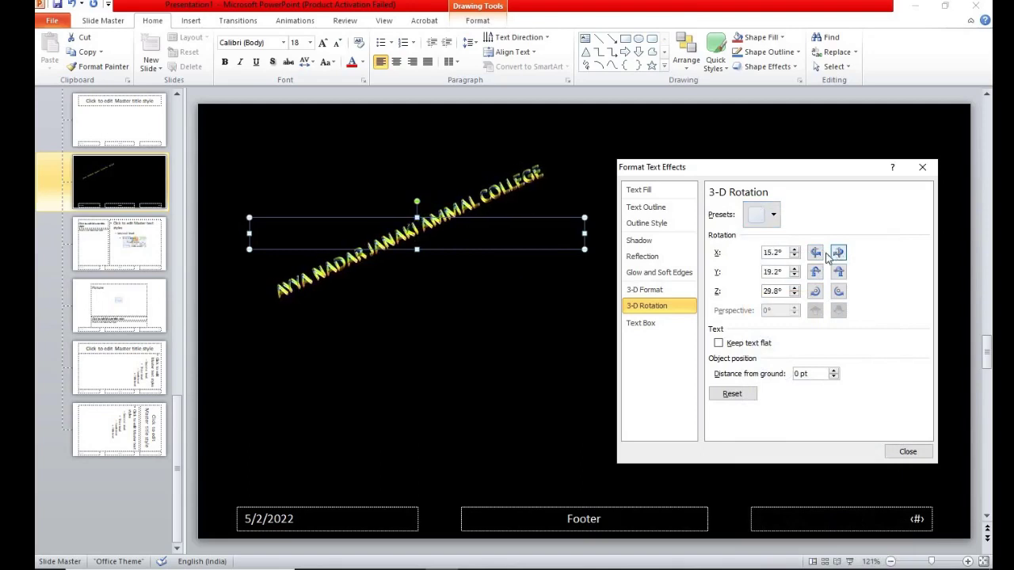
left_click(815, 253)
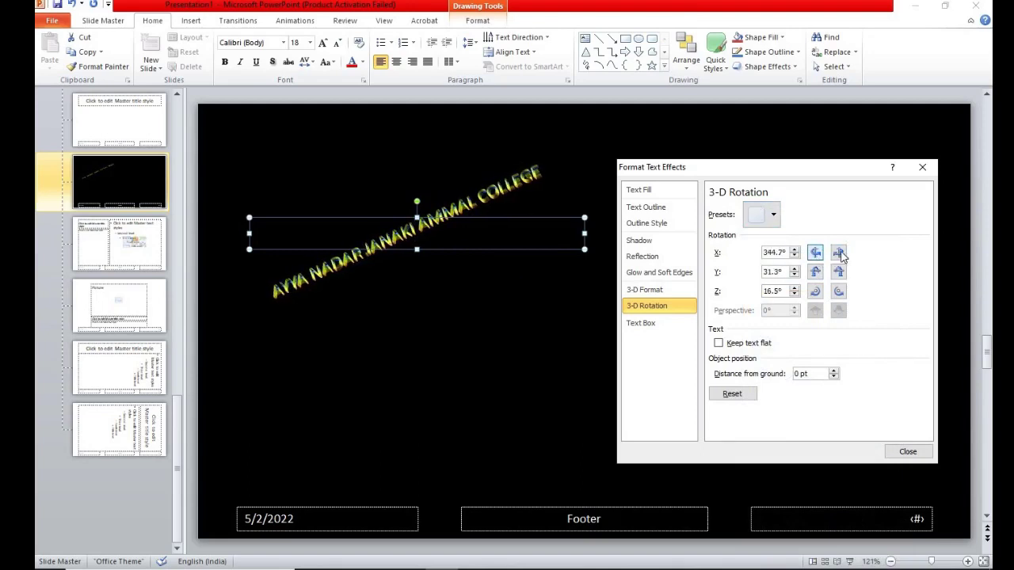
left_click(838, 272)
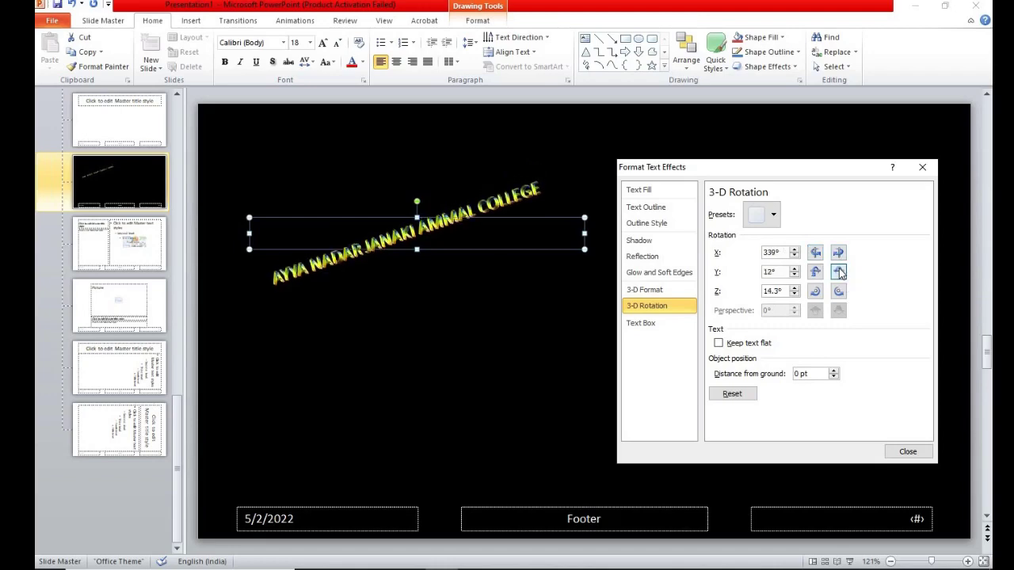
left_click(839, 271)
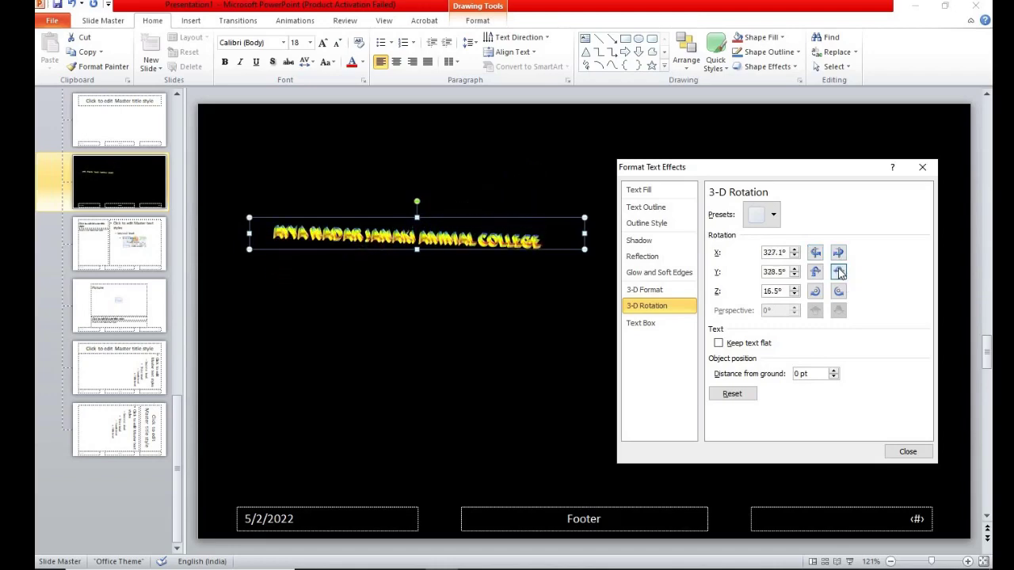
left_click(839, 272)
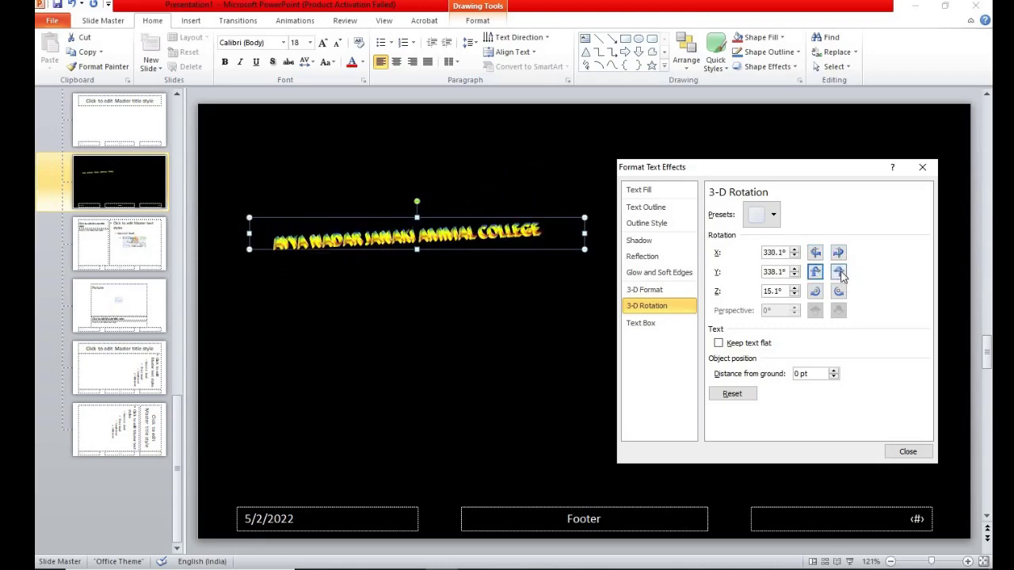
left_click(772, 215)
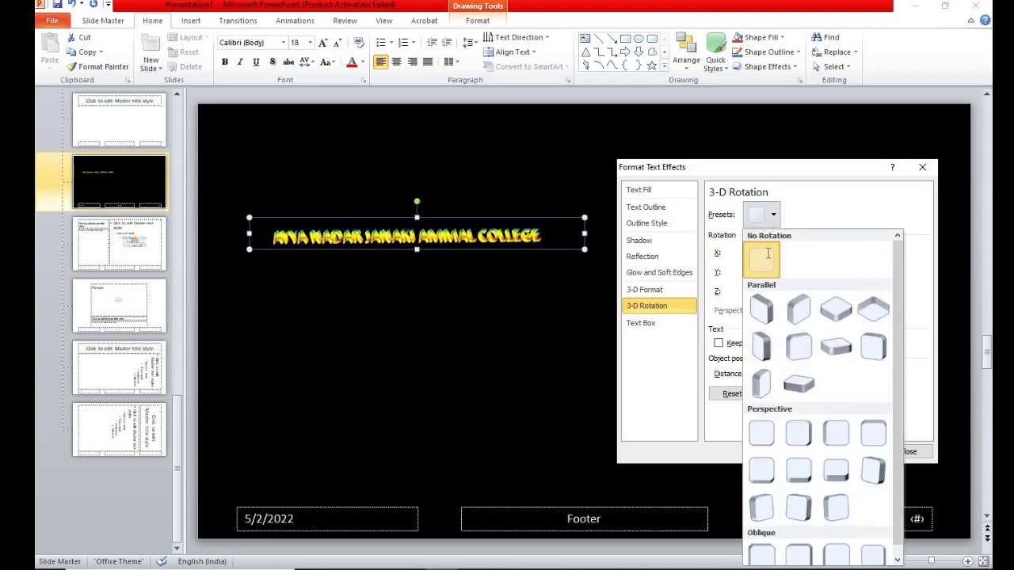
left_click(761, 257)
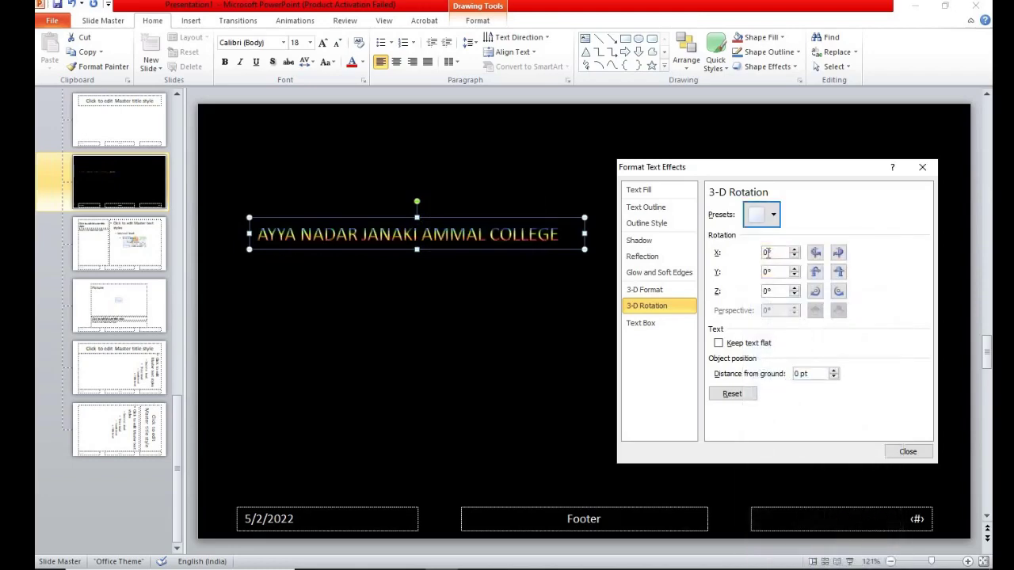